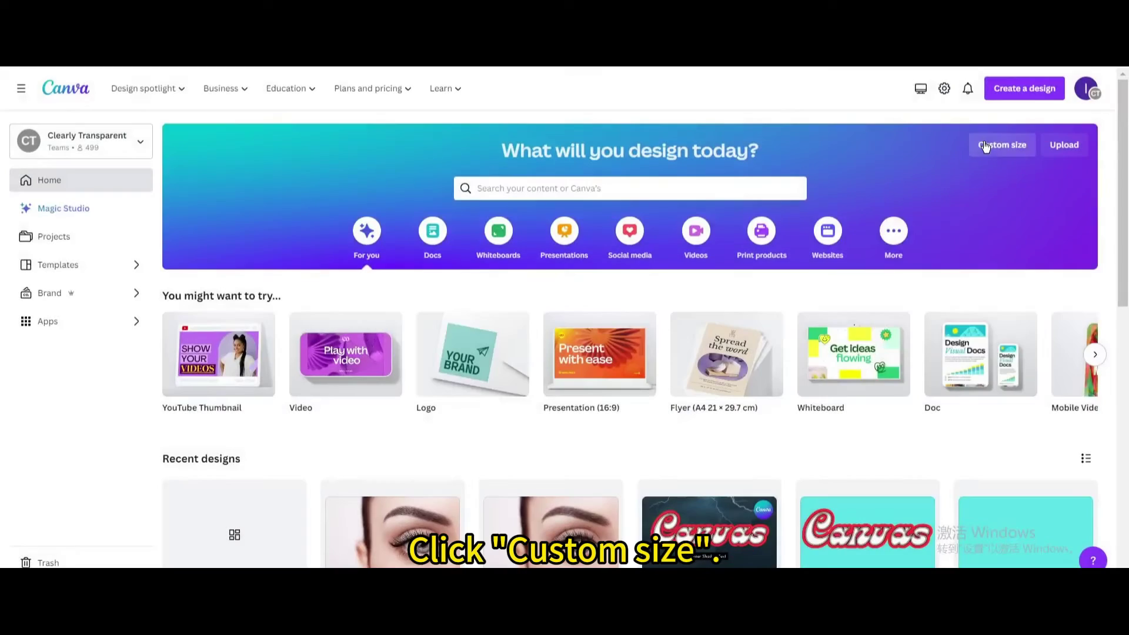
Step: Start a new custom-size design measuring 1280×720 px
click(999, 145)
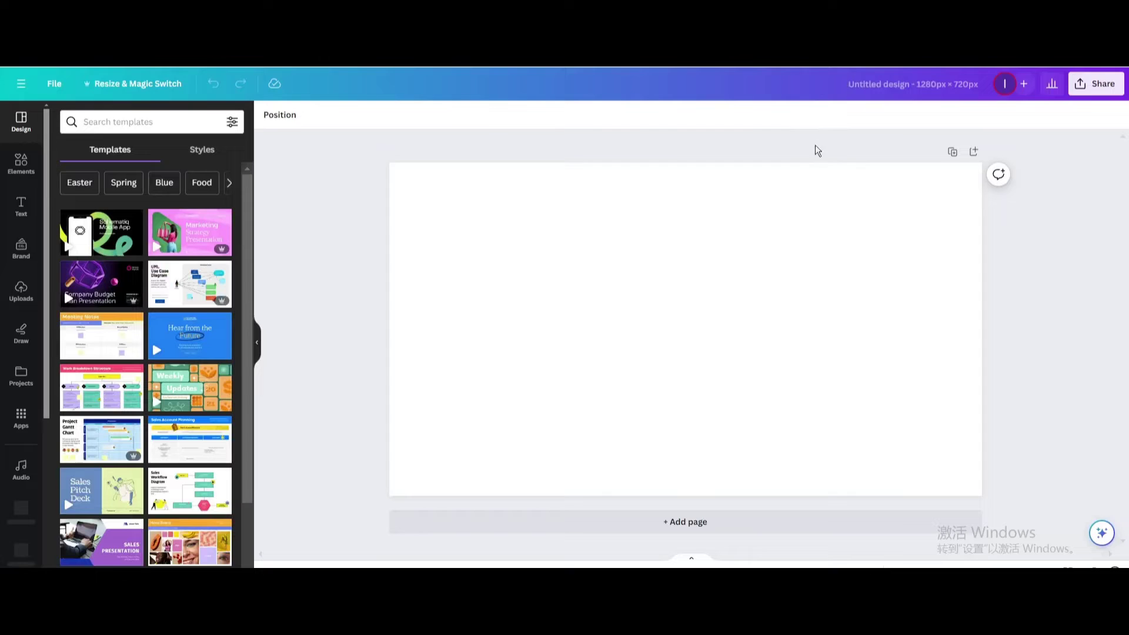
Step: Set the uploaded eye close-up photo as the page background
click(22, 294)
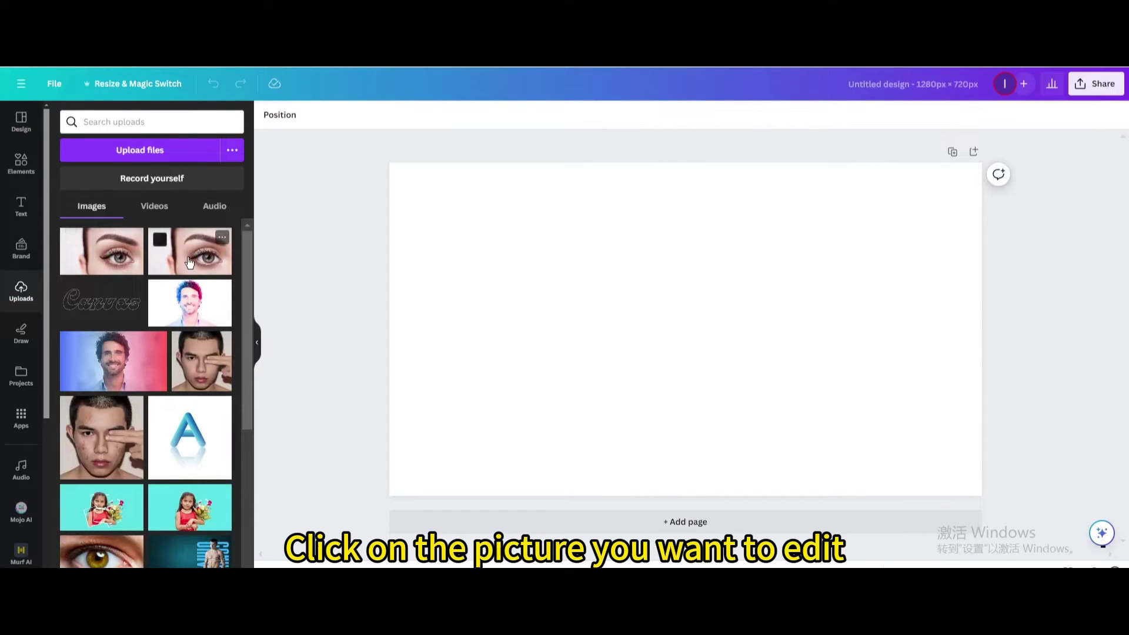
click(191, 252)
right_click(561, 272)
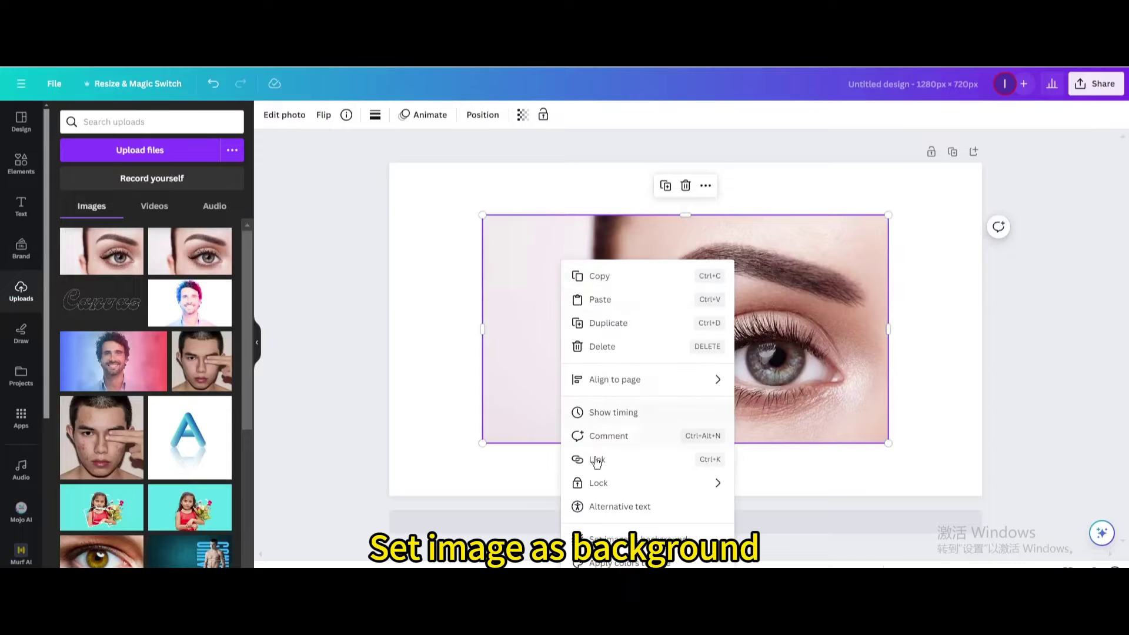
click(593, 504)
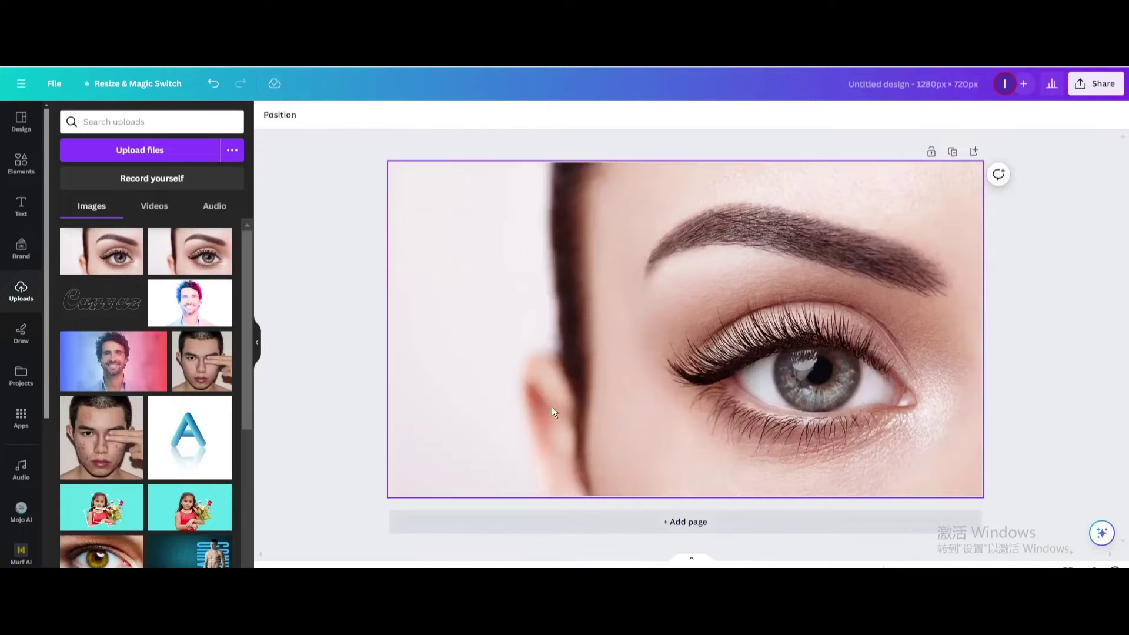
Step: Add a second copy of the eye photo and stretch it from the top-left to fill the page
click(205, 258)
drag(641, 255, 538, 201)
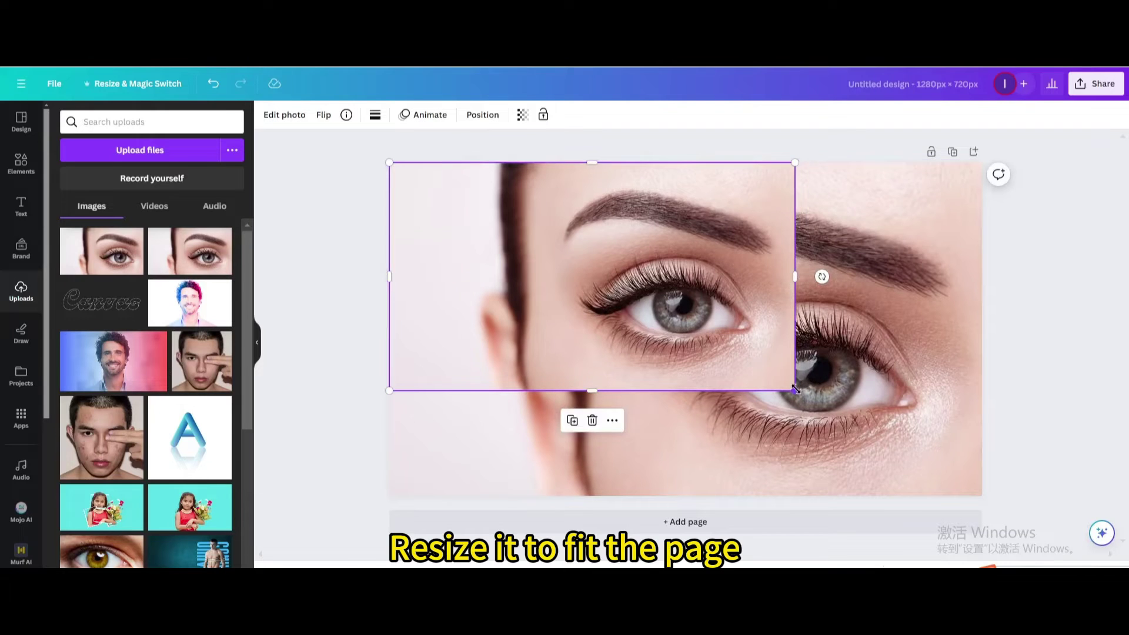
mouse_move(795, 390)
mouse_down()
mouse_move(983, 518)
mouse_move(970, 513)
mouse_up()
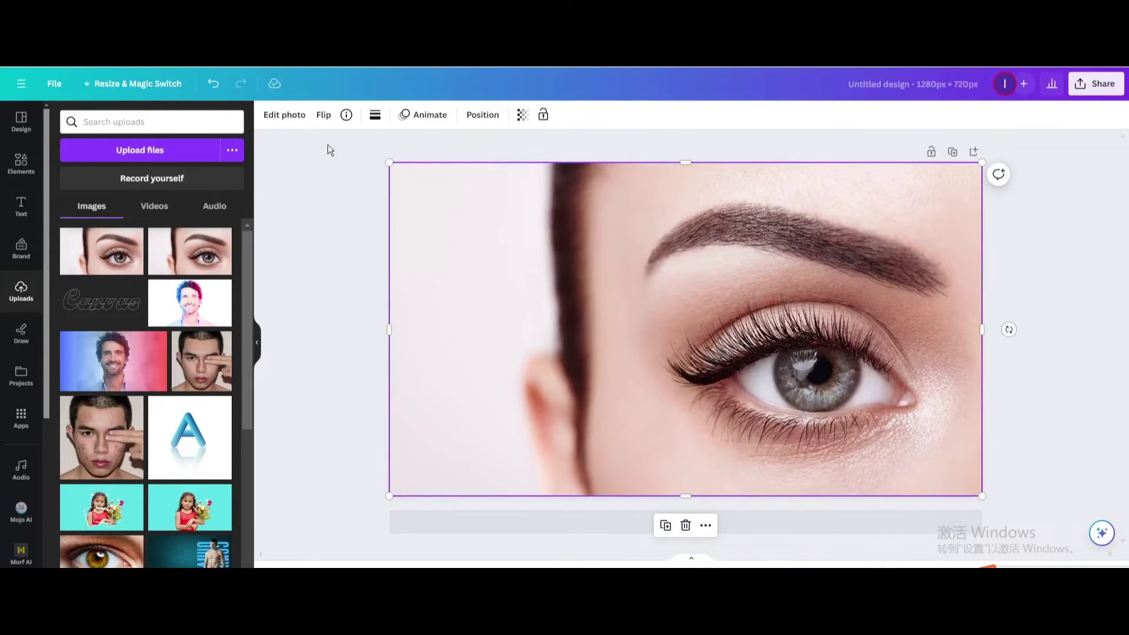
Step: Revert to the old photo editor and reopen the image editing panel for the top eye photo
click(289, 125)
scroll(150, 368, down, 1)
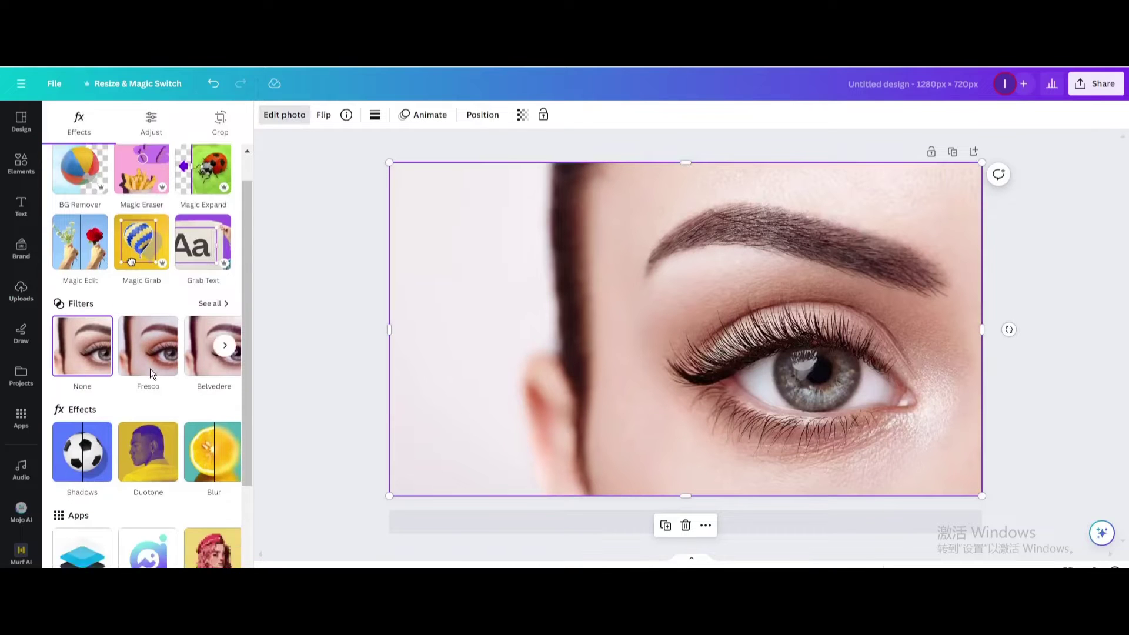
scroll(149, 368, down, 3)
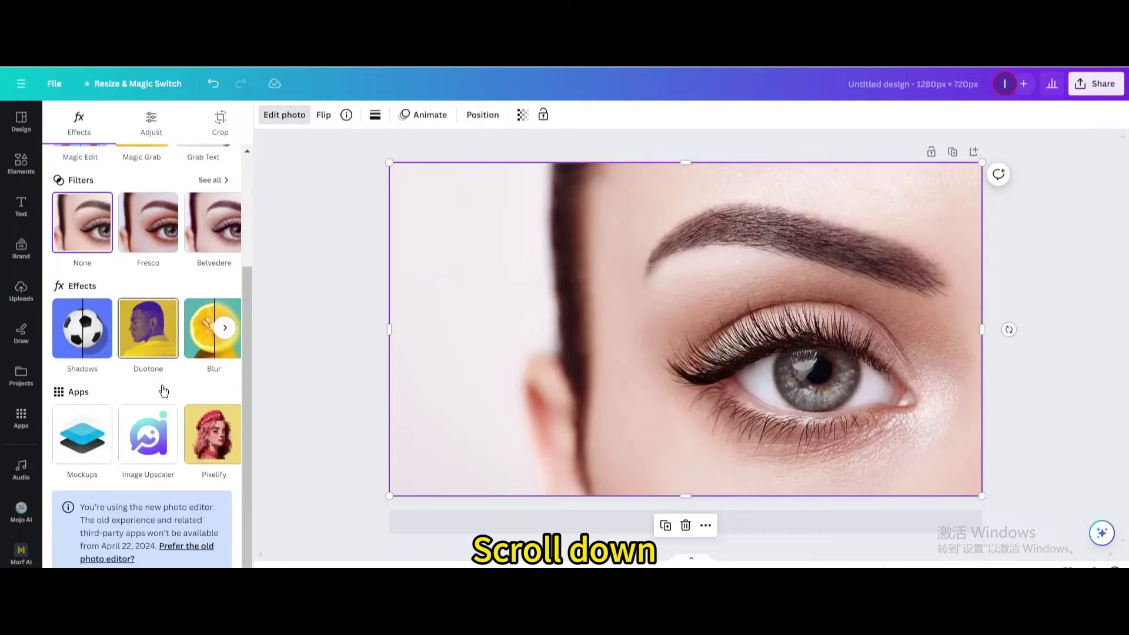
click(205, 548)
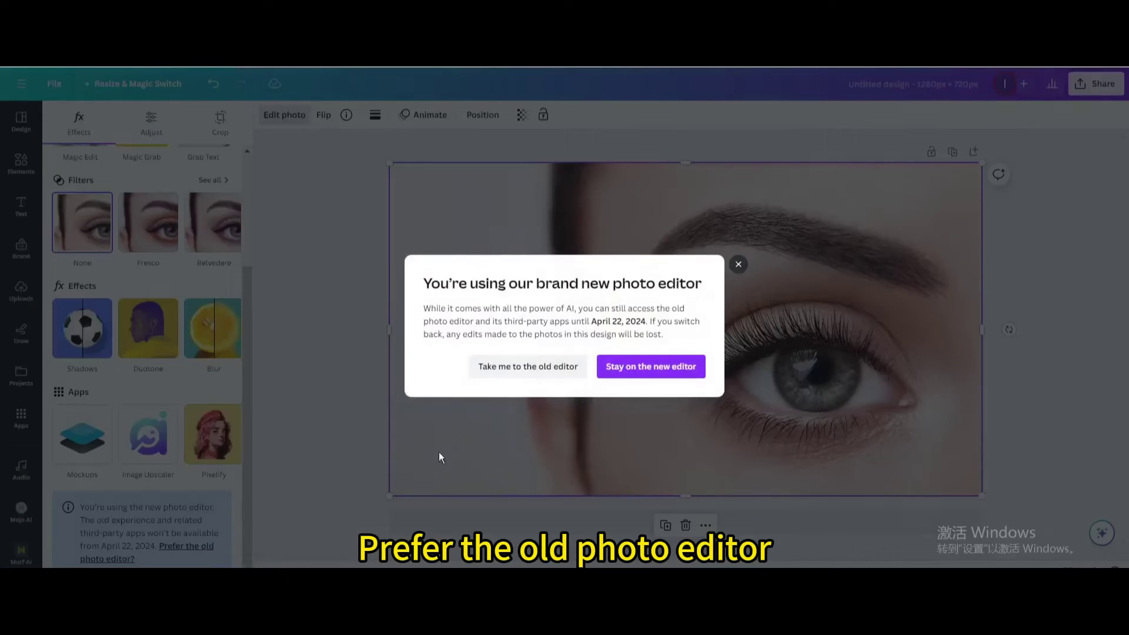
click(515, 379)
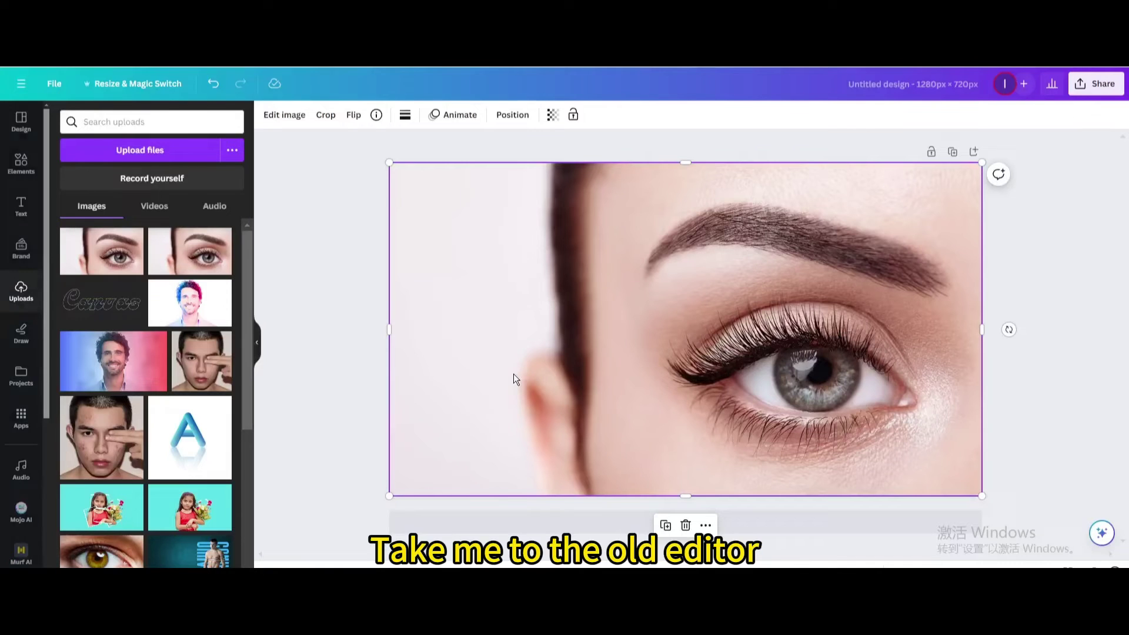
click(288, 115)
scroll(119, 354, down, 3)
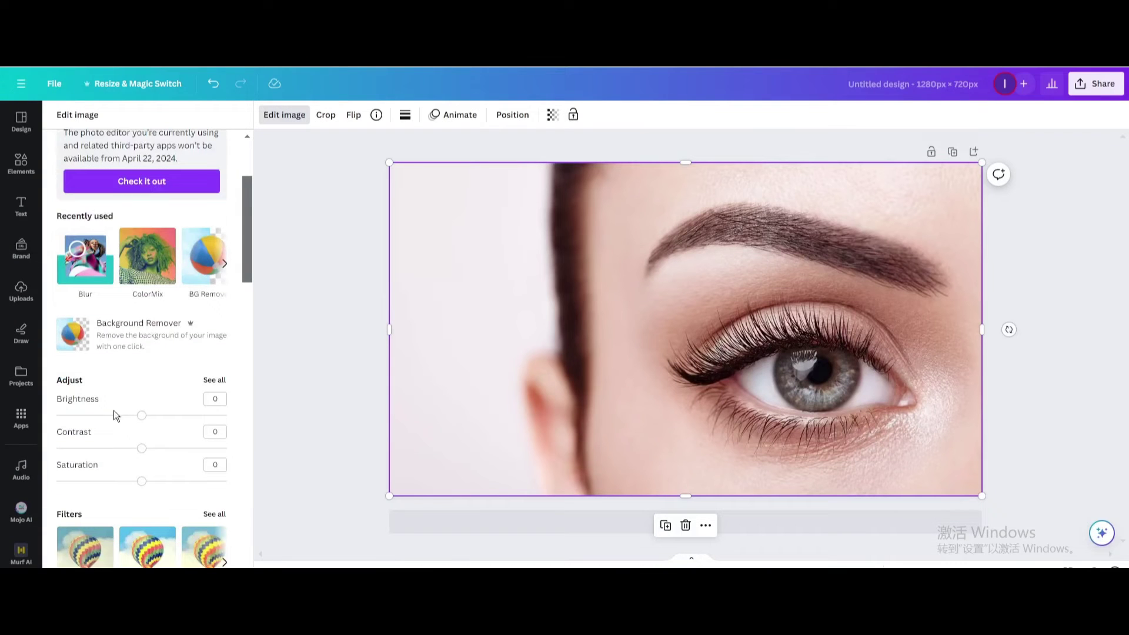
Step: Erase all but the eyeball with the Background Remover's Erase brush, using a large then small brush size
click(139, 323)
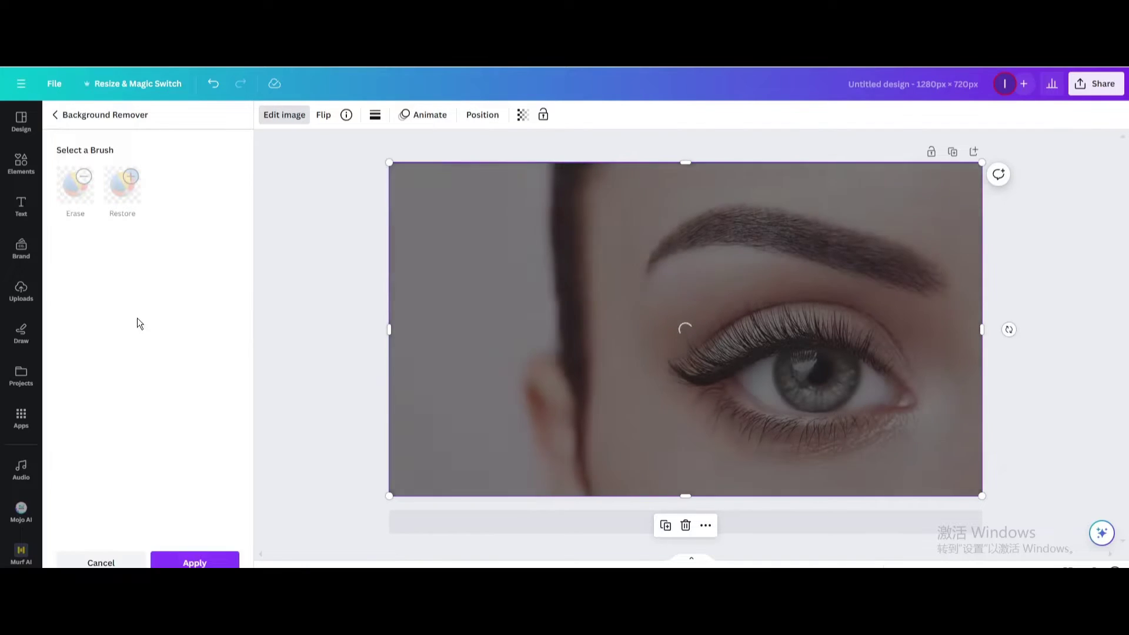
click(72, 182)
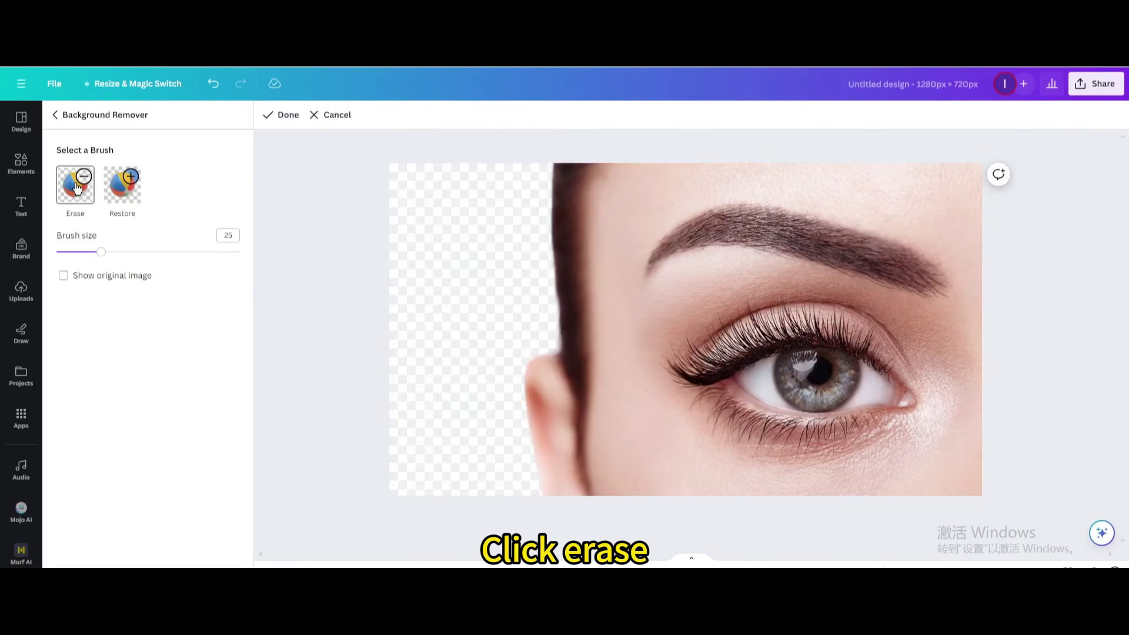
drag(103, 251, 240, 252)
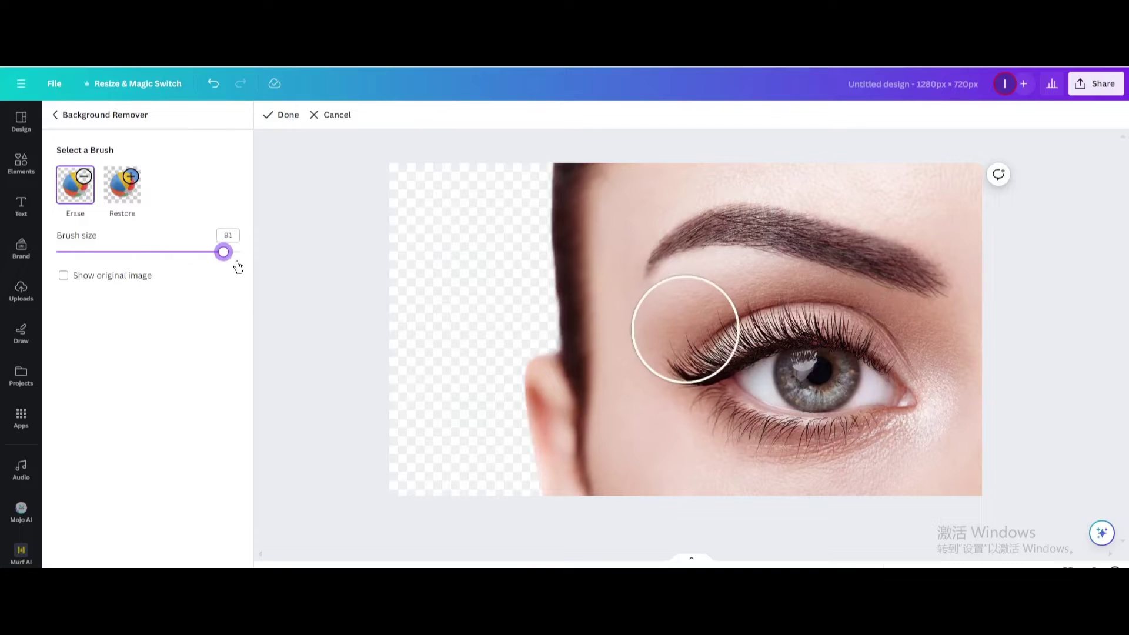
mouse_move(632, 218)
mouse_down()
mouse_move(932, 276)
mouse_move(587, 441)
mouse_move(912, 447)
mouse_move(780, 270)
mouse_move(685, 365)
mouse_move(705, 404)
mouse_move(805, 429)
mouse_move(881, 312)
mouse_up()
drag(240, 251, 75, 252)
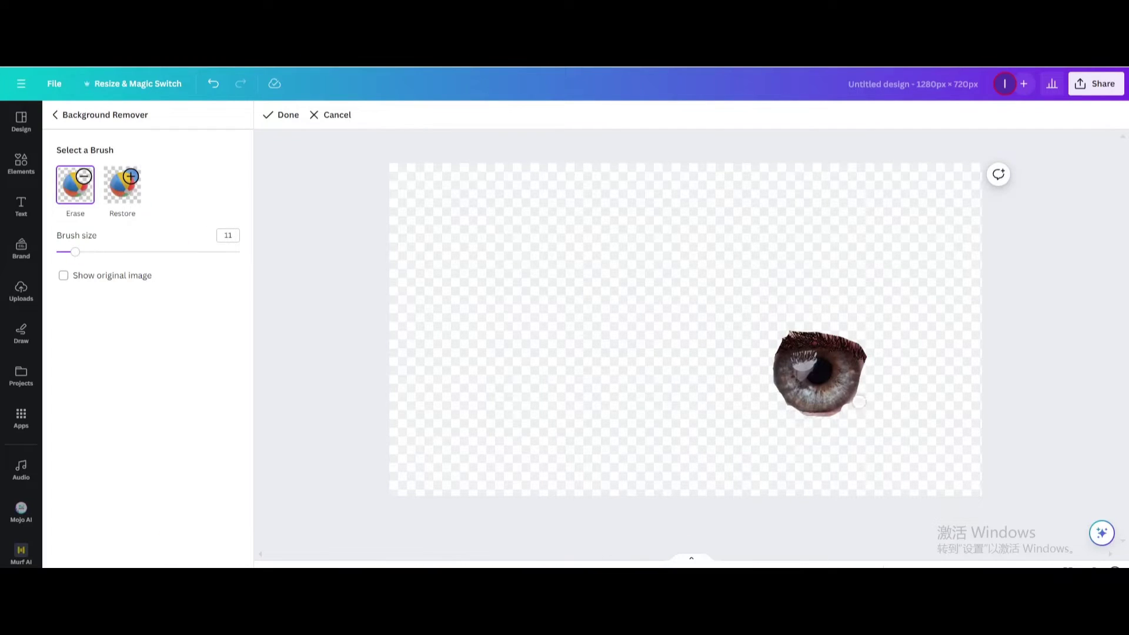
mouse_move(854, 345)
mouse_down()
mouse_move(770, 340)
mouse_move(844, 345)
mouse_up()
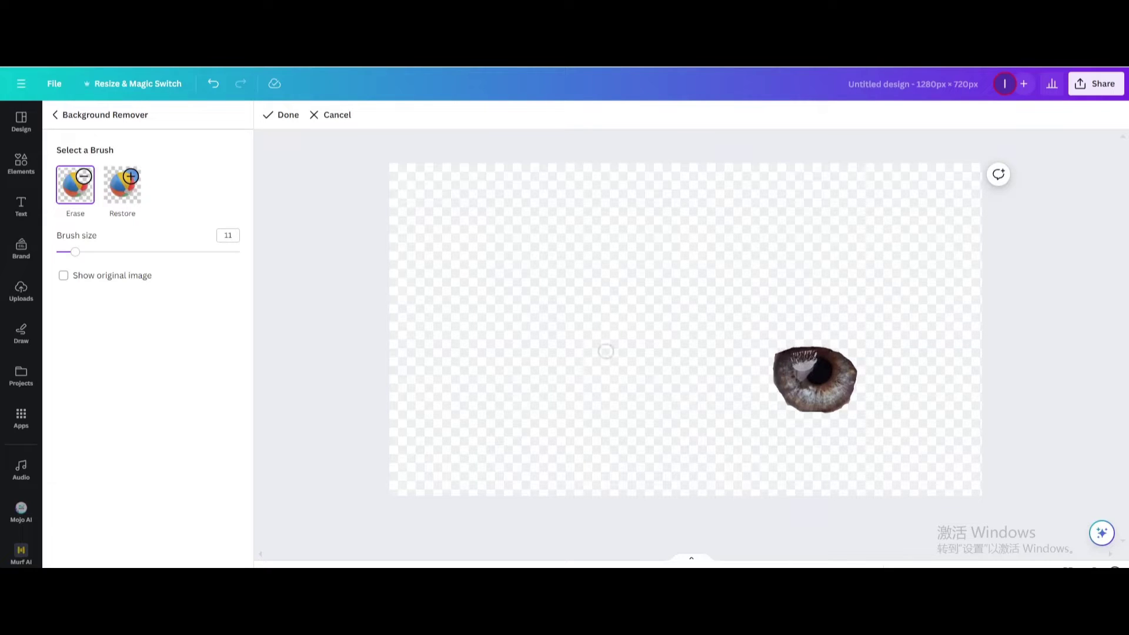
click(277, 115)
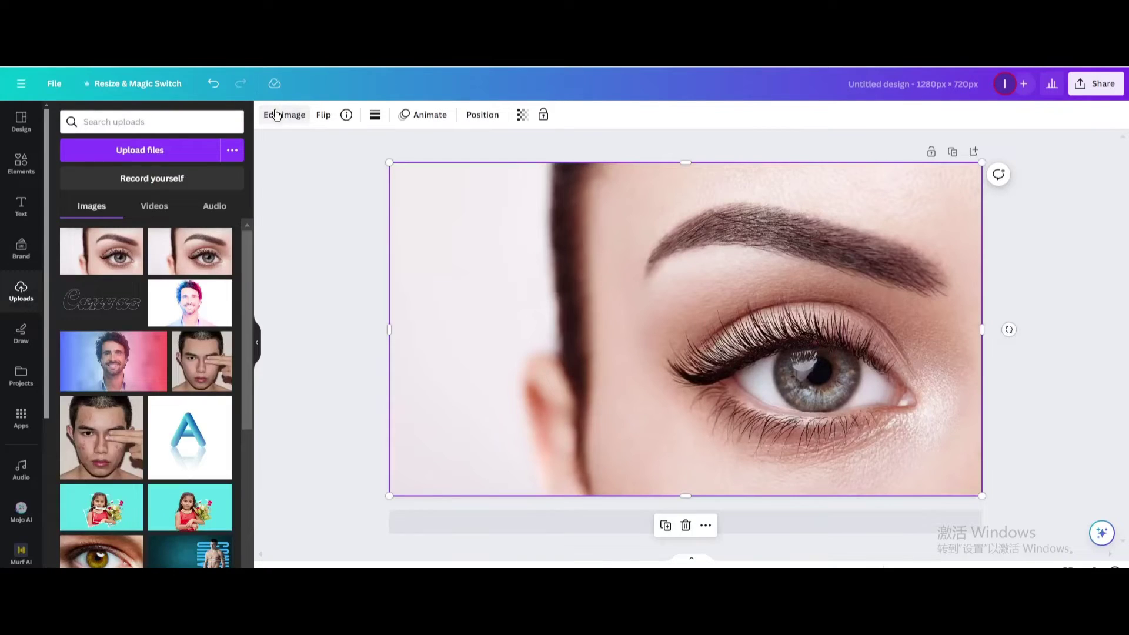
Step: Scroll the Edit image panel down to ColorMix and show all its presets
click(285, 114)
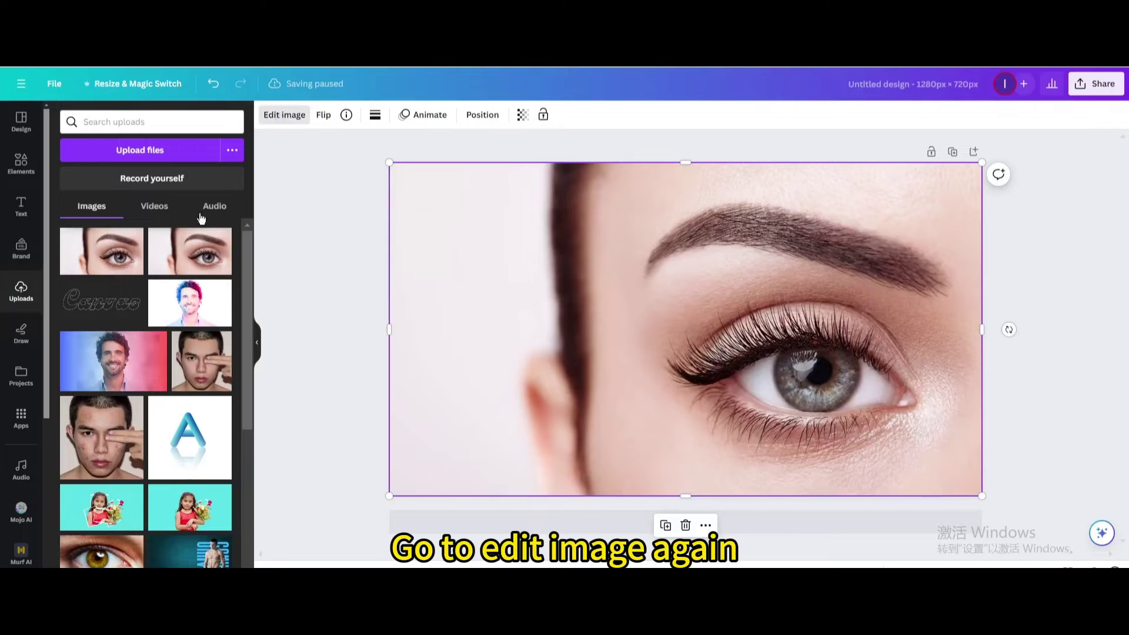
scroll(125, 351, down, 3)
scroll(154, 469, down, 5)
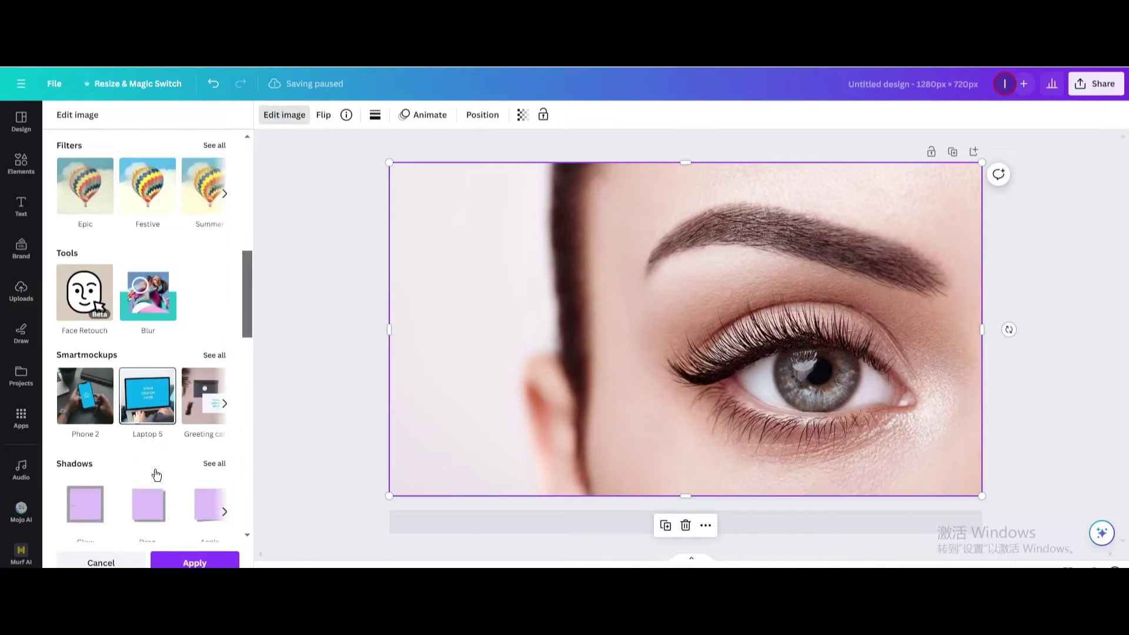
scroll(154, 464, down, 1)
scroll(154, 464, down, 2)
scroll(154, 464, down, 1)
scroll(151, 458, down, 3)
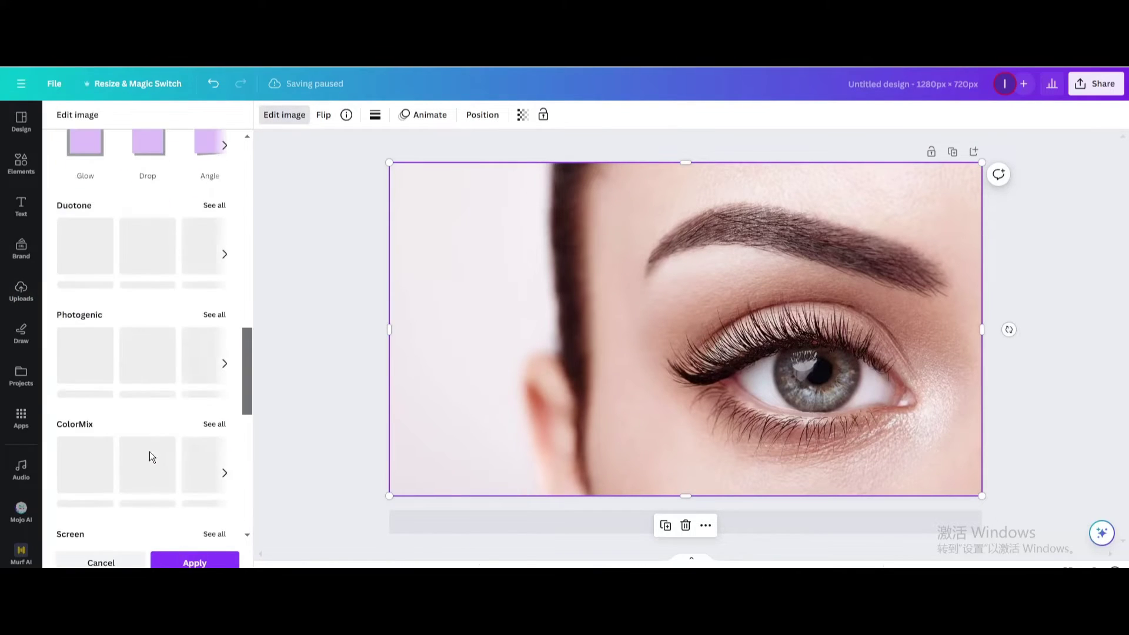
click(206, 426)
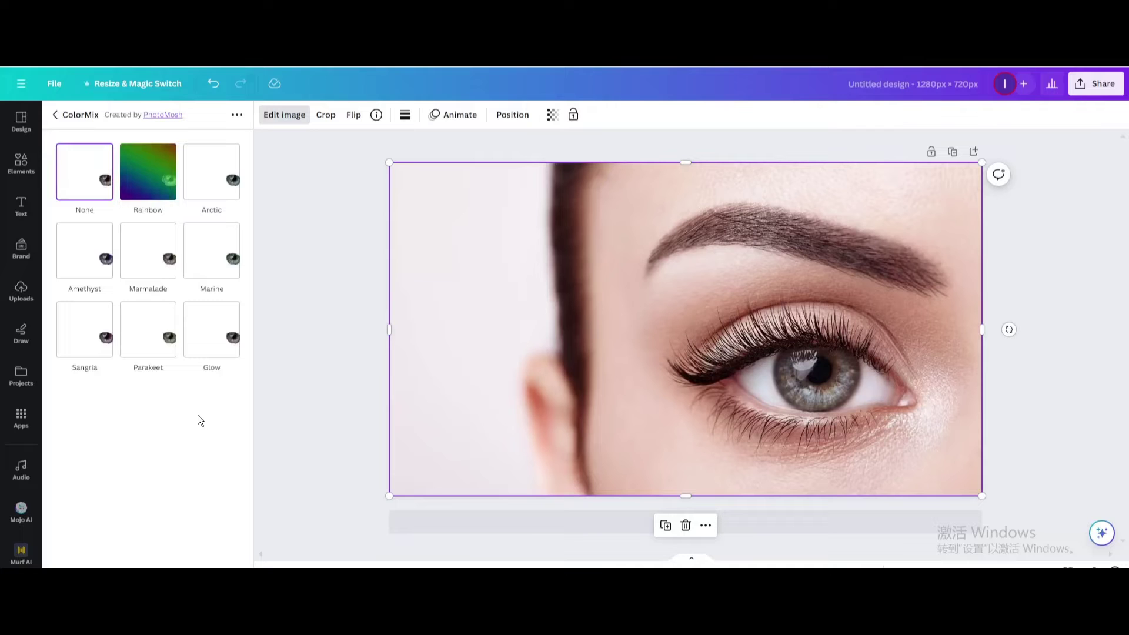
Step: Apply the Marmalade ColorMix preset with hue and saturation tuned until the iris turns green
click(146, 259)
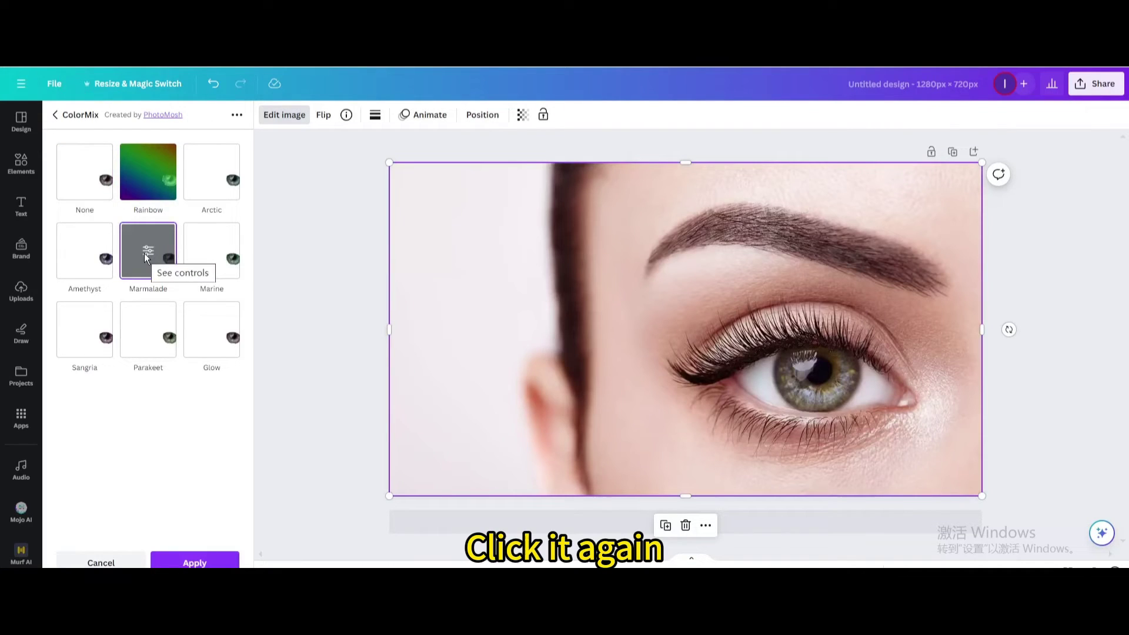
click(154, 267)
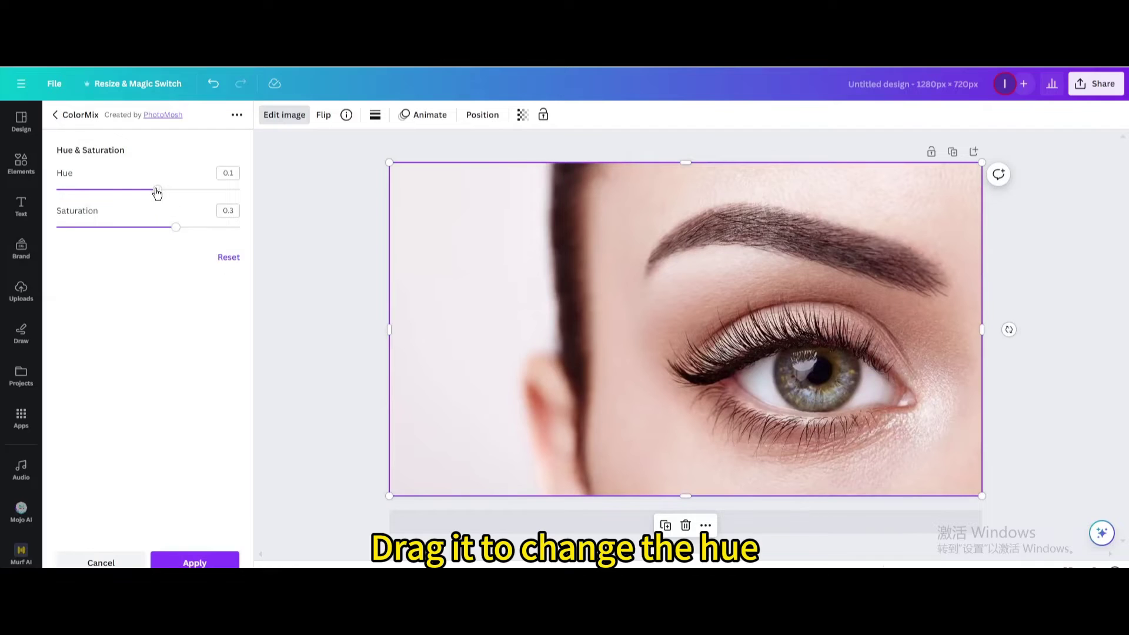
drag(157, 189, 65, 206)
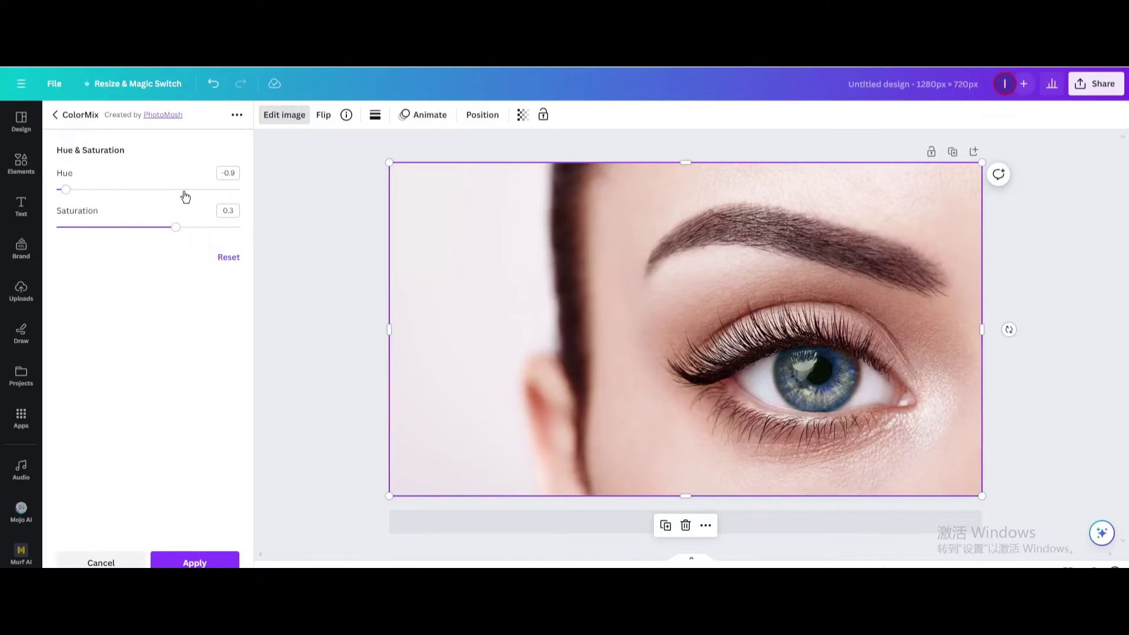
mouse_move(62, 191)
mouse_down()
mouse_move(247, 193)
mouse_move(184, 197)
mouse_move(157, 228)
mouse_move(139, 228)
mouse_move(212, 228)
mouse_move(169, 228)
mouse_up()
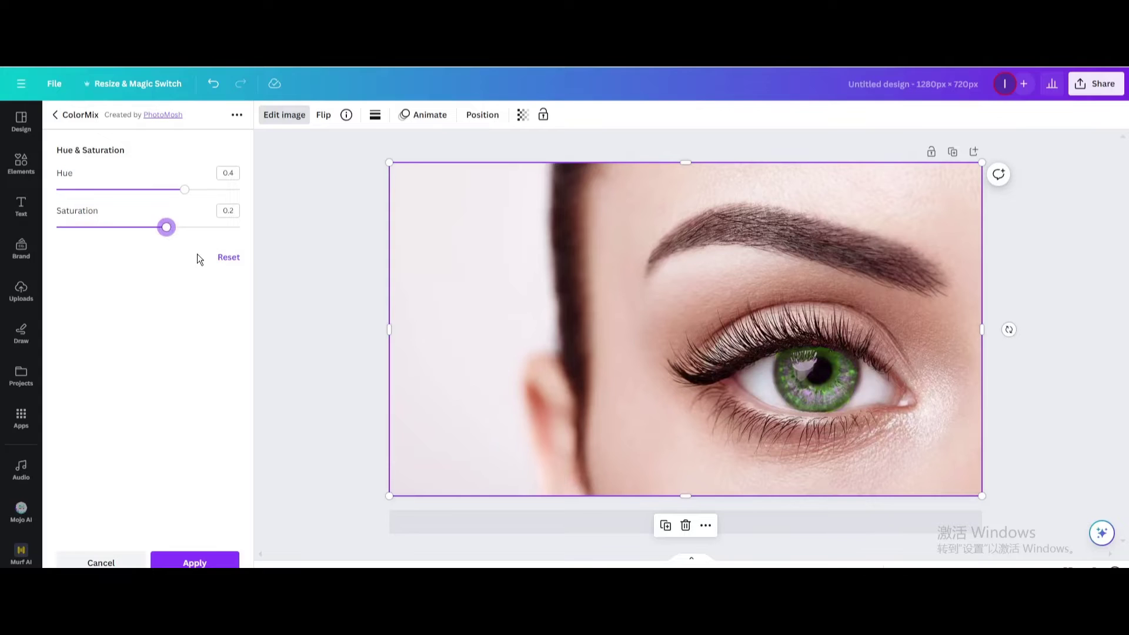
click(213, 563)
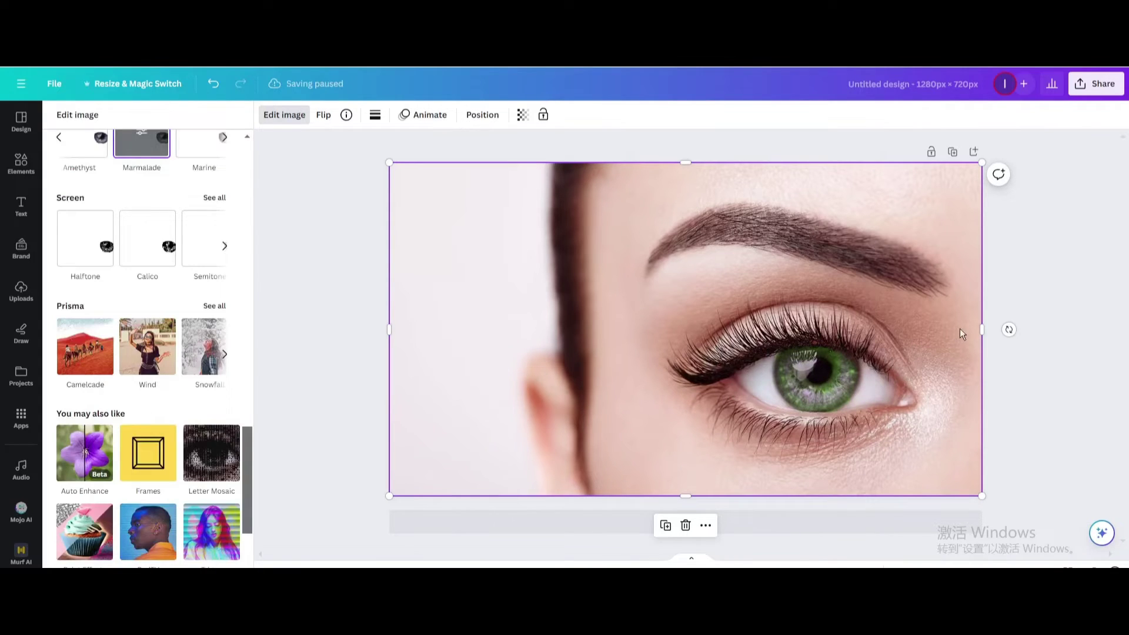
Step: Export the green-eye design from the Share menu's Download option as a PNG
click(1104, 85)
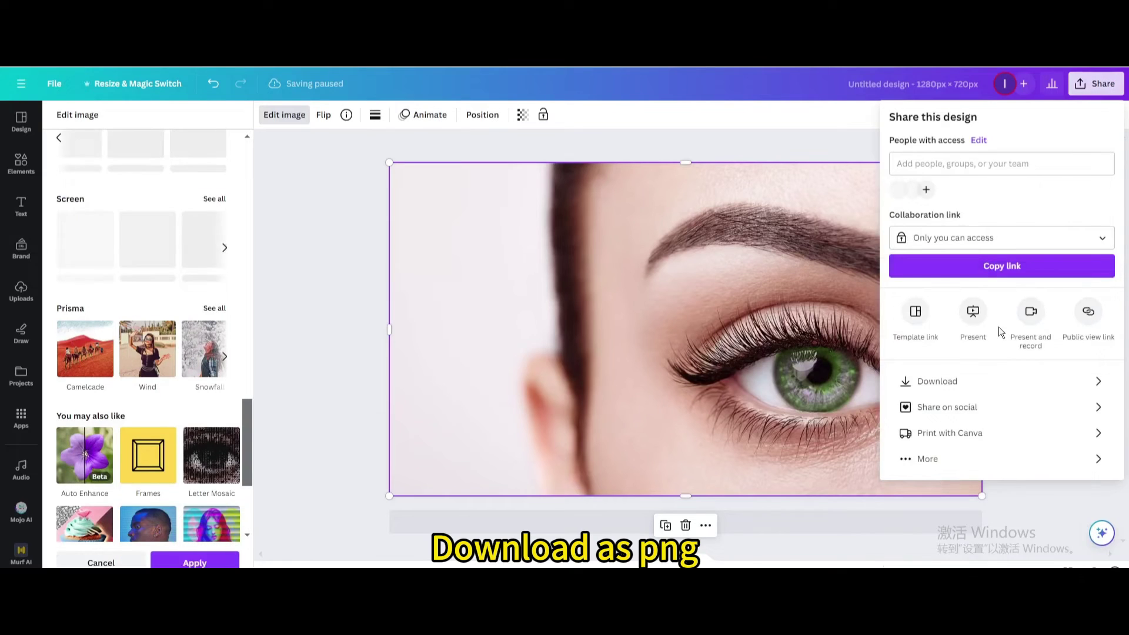
click(936, 382)
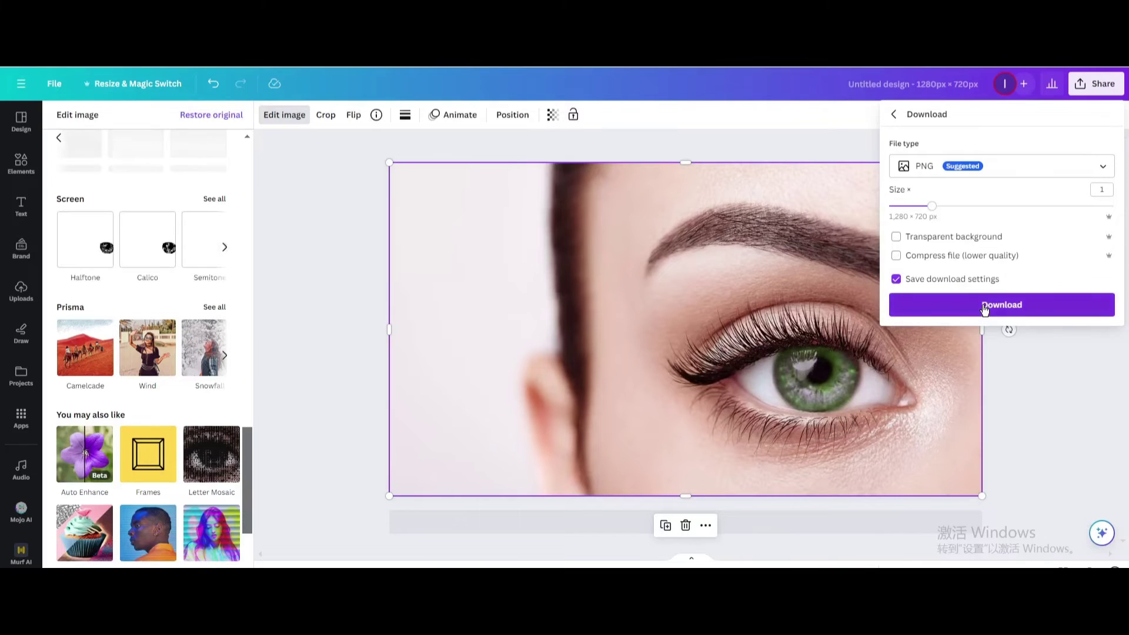
click(981, 304)
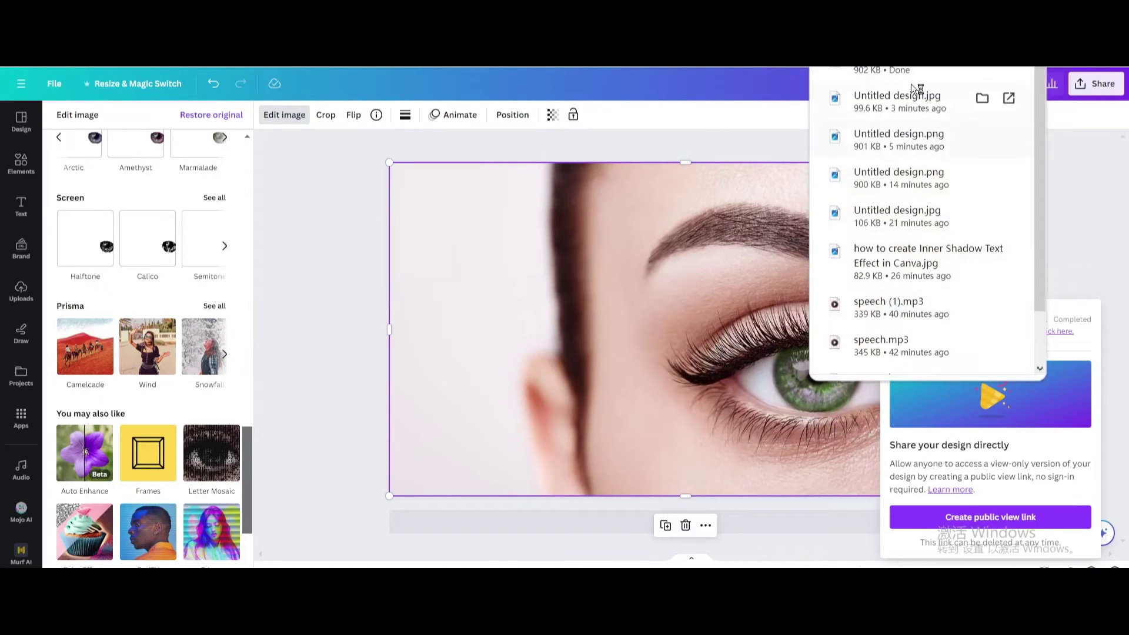
Step: Drag the downloaded eye image from the browser downloads list into the Uploads panel
drag(905, 97, 198, 244)
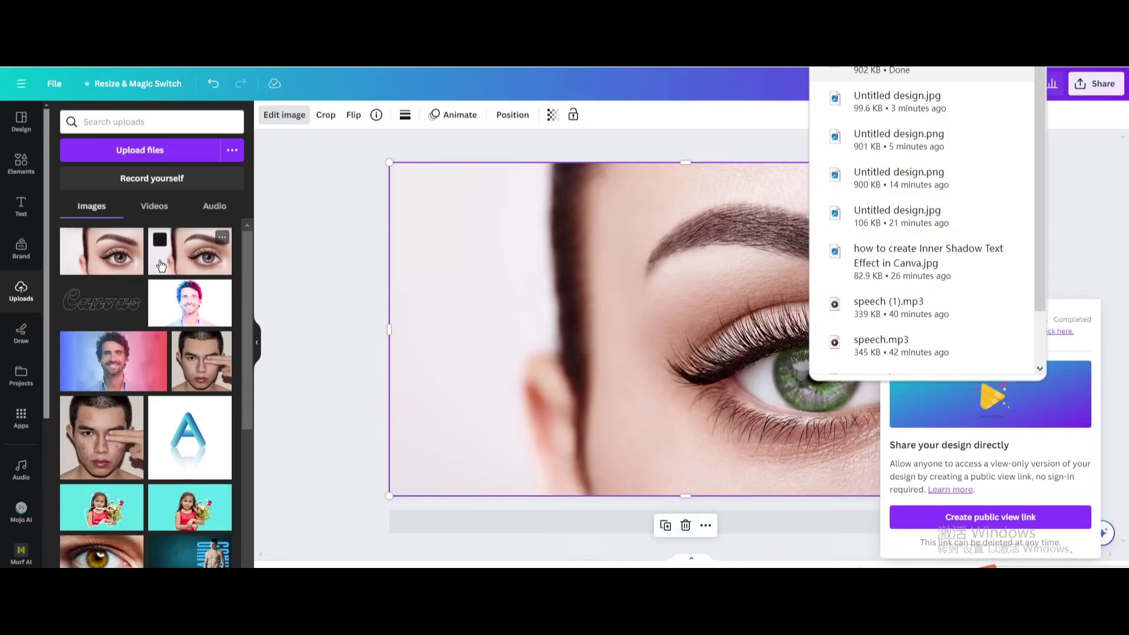
drag(896, 97, 182, 258)
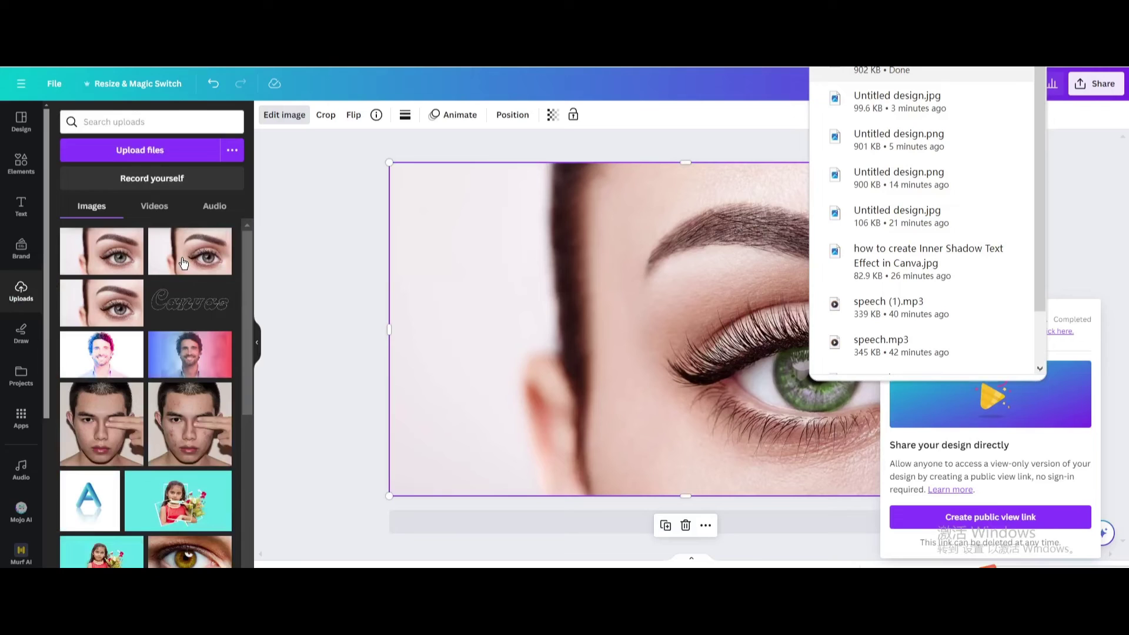
Step: Place the uploaded green-eye image at the page's top-left corner and stretch it over the full 1280×720 page
click(184, 255)
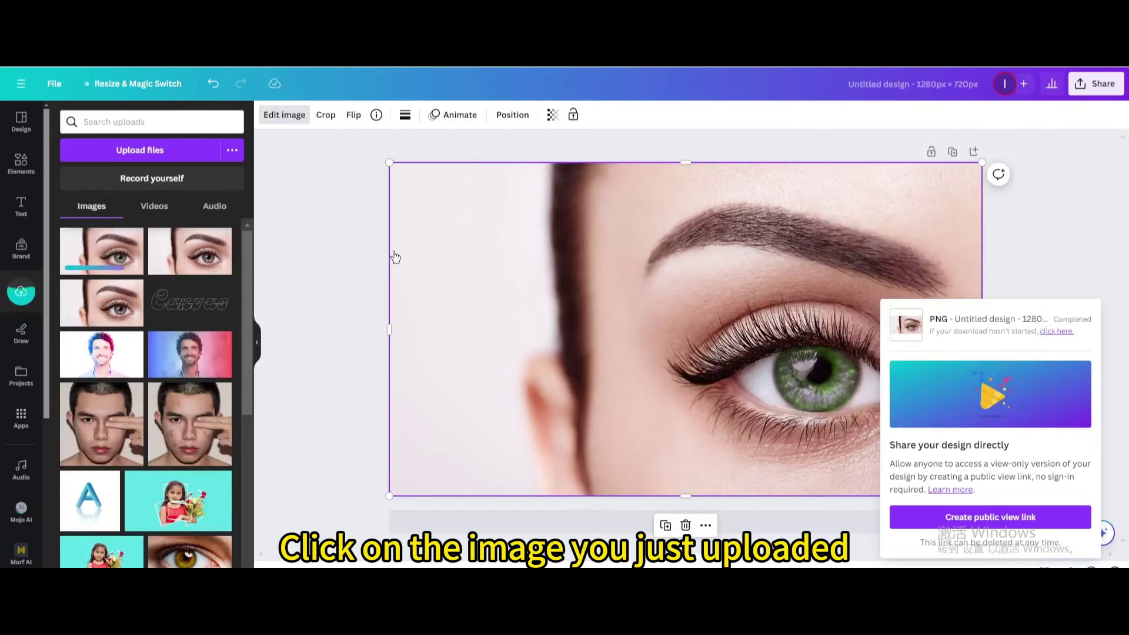
drag(615, 270, 523, 218)
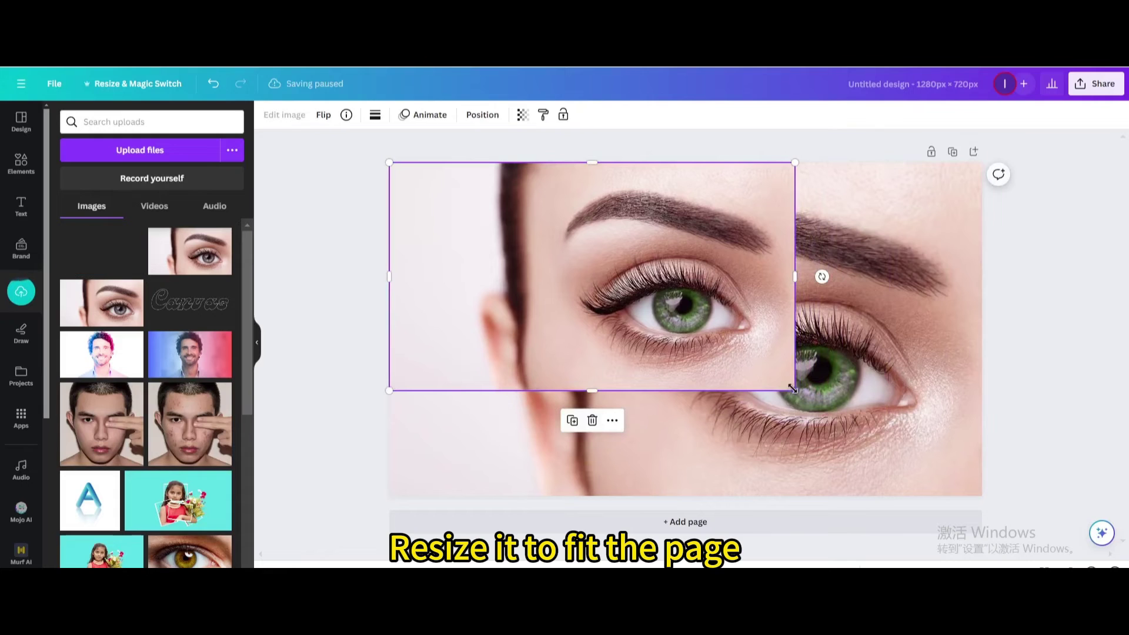
drag(913, 461, 981, 494)
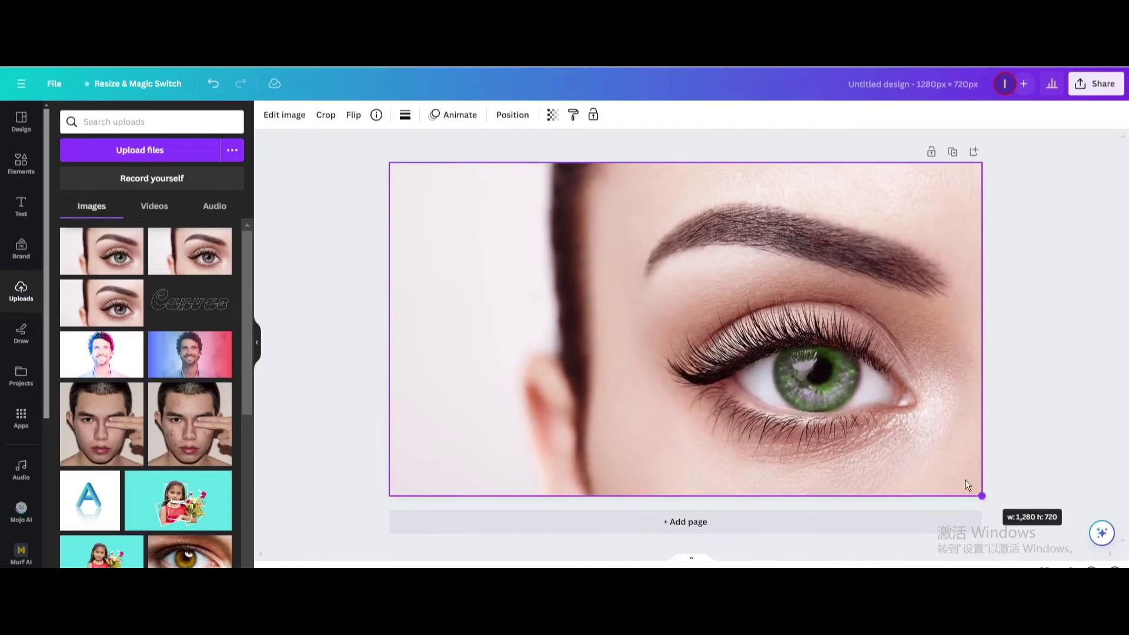
Step: Choose Blur from Recently used in Edit image and switch to the manual blur brush
click(282, 119)
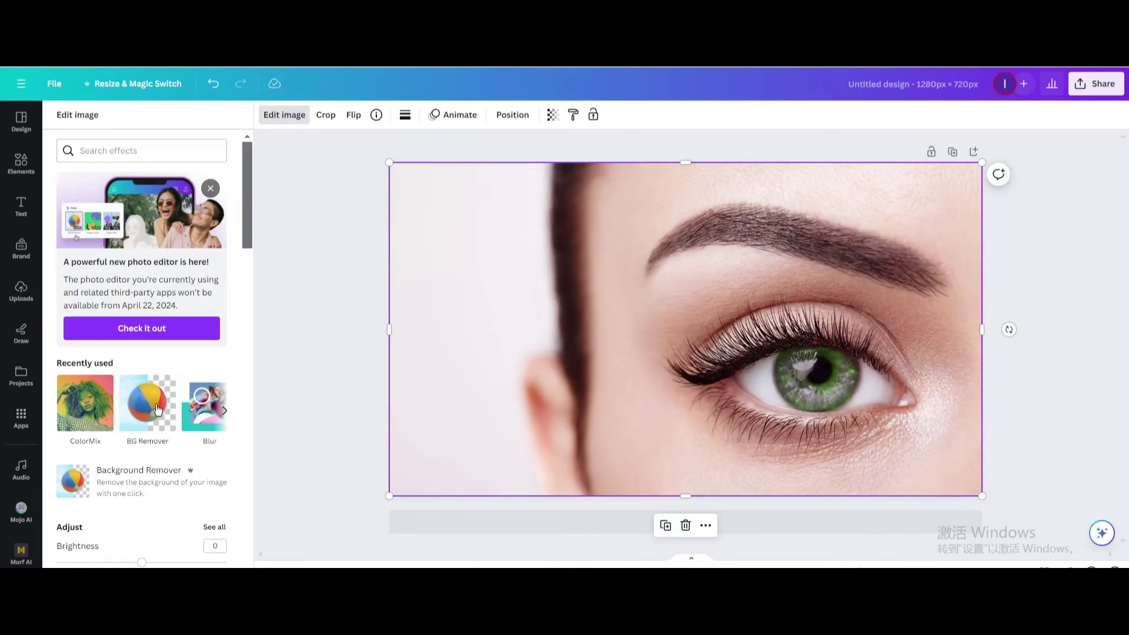
click(205, 415)
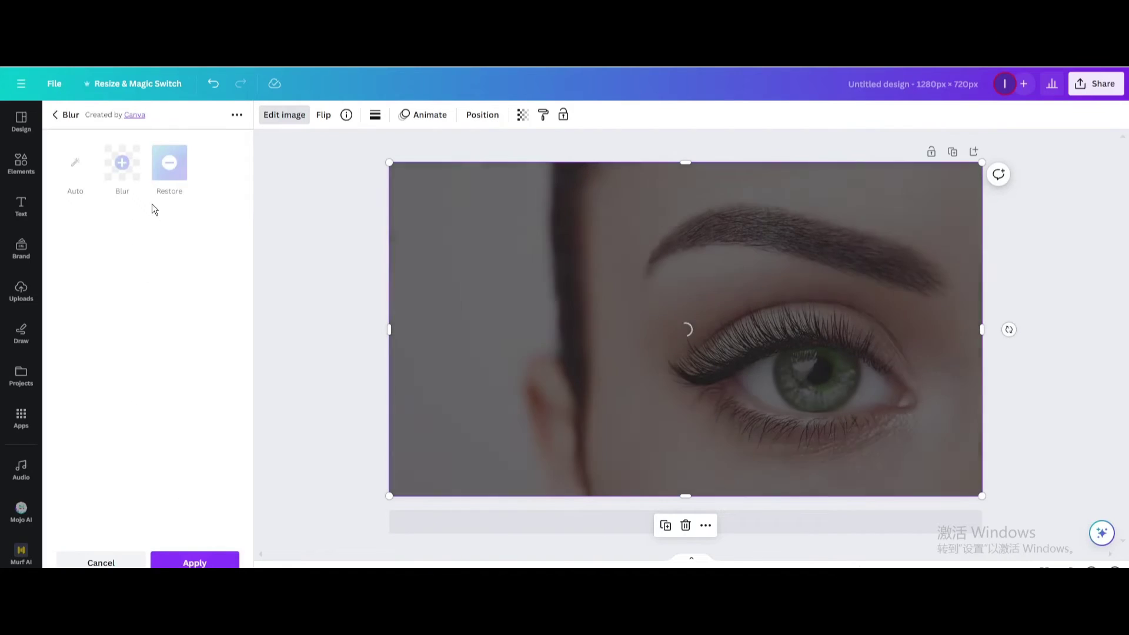
click(123, 170)
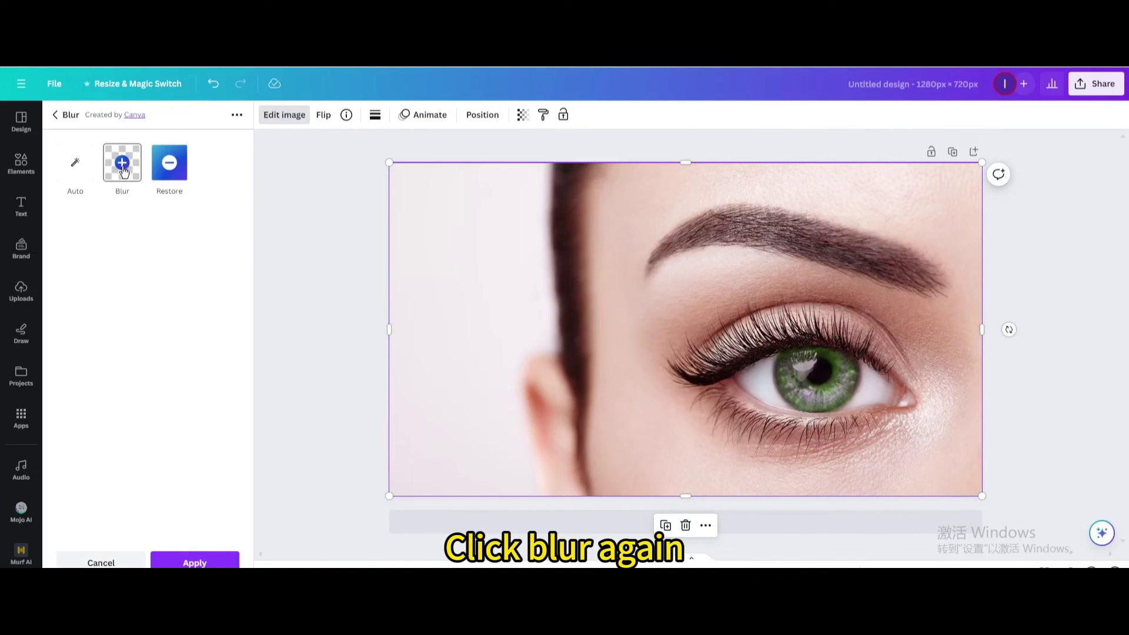
click(124, 170)
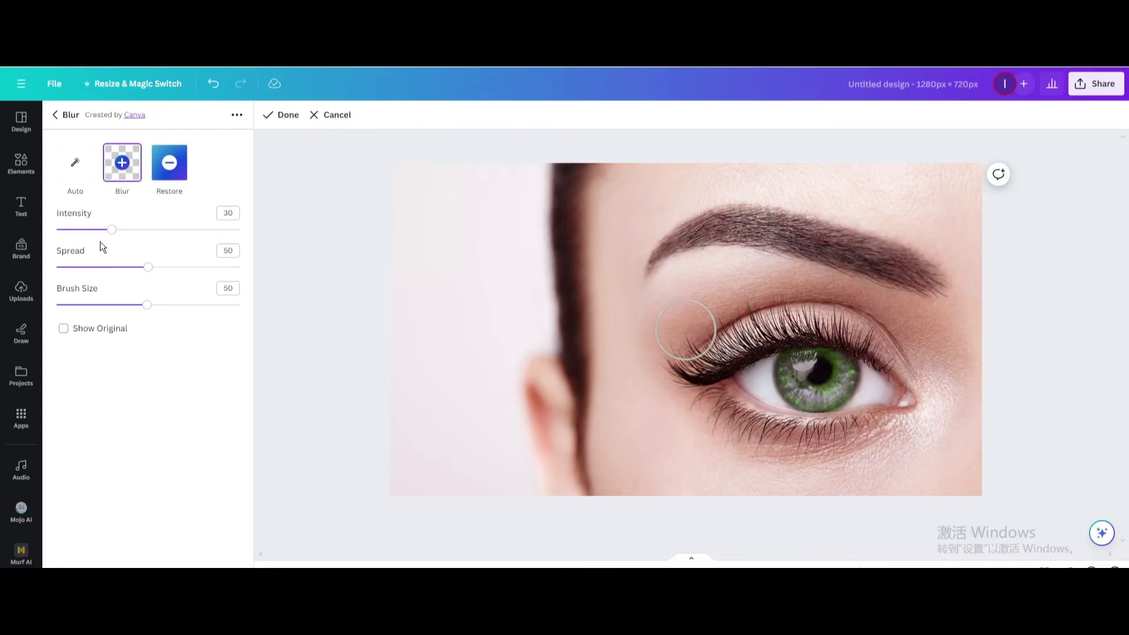
Step: Lower the blur intensity to 10, reduce the spread, and shrink the brush size to 12
click(75, 229)
drag(147, 268, 79, 277)
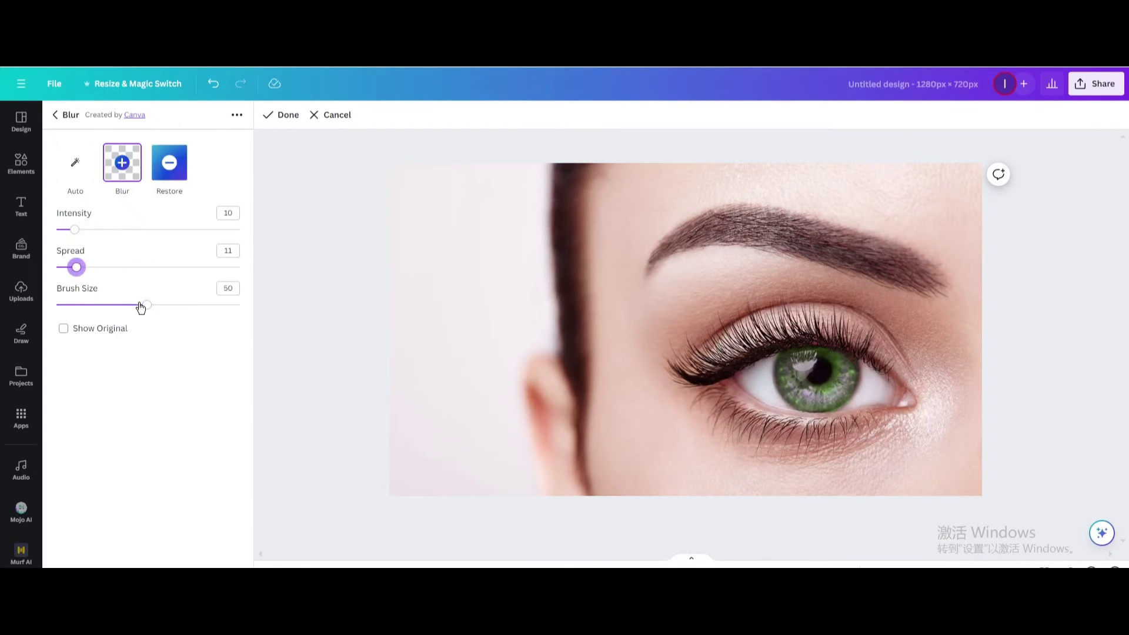
drag(147, 304, 77, 305)
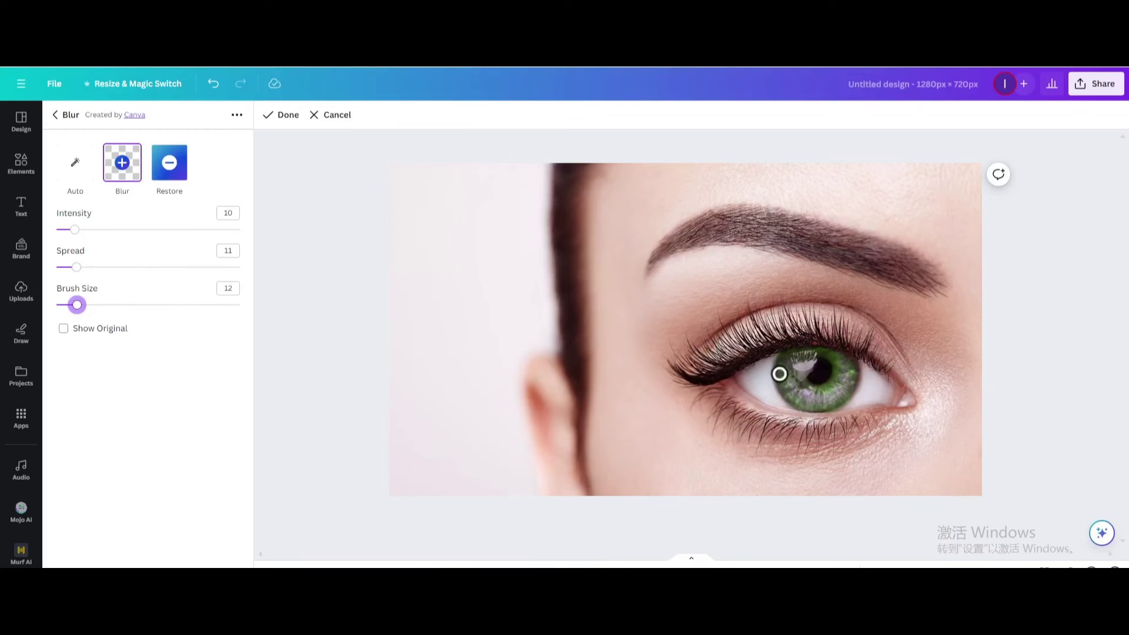
Step: Paint trial blur strokes along the iris's top and lower edges, then discard them with Cancel
drag(776, 358, 773, 381)
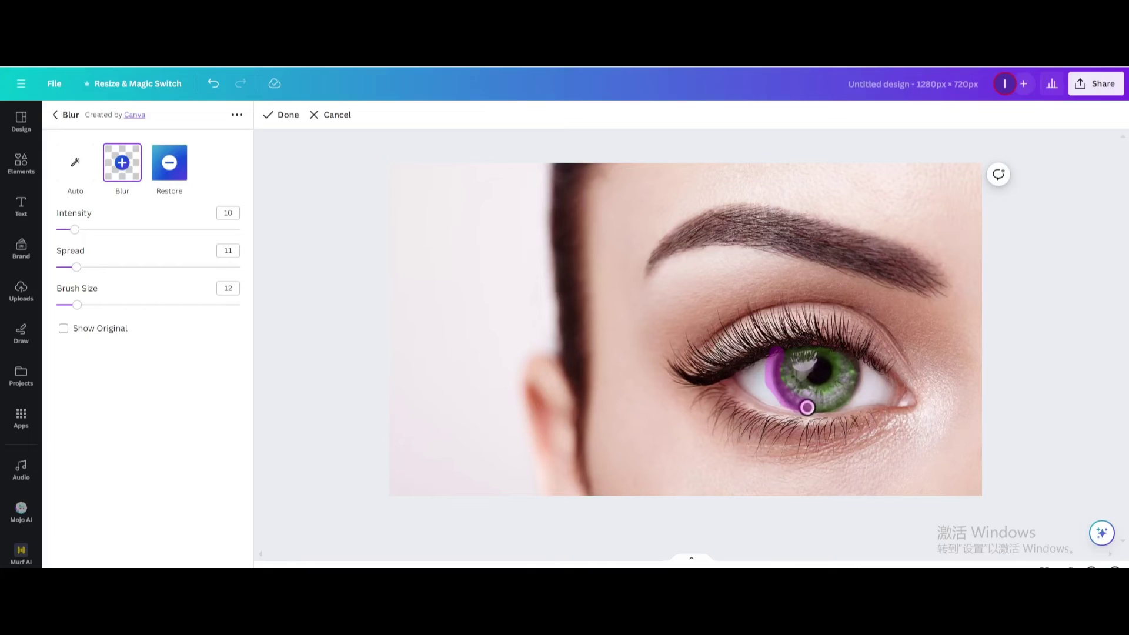
mouse_move(807, 407)
mouse_down()
mouse_move(844, 412)
mouse_move(859, 382)
mouse_move(842, 342)
mouse_up()
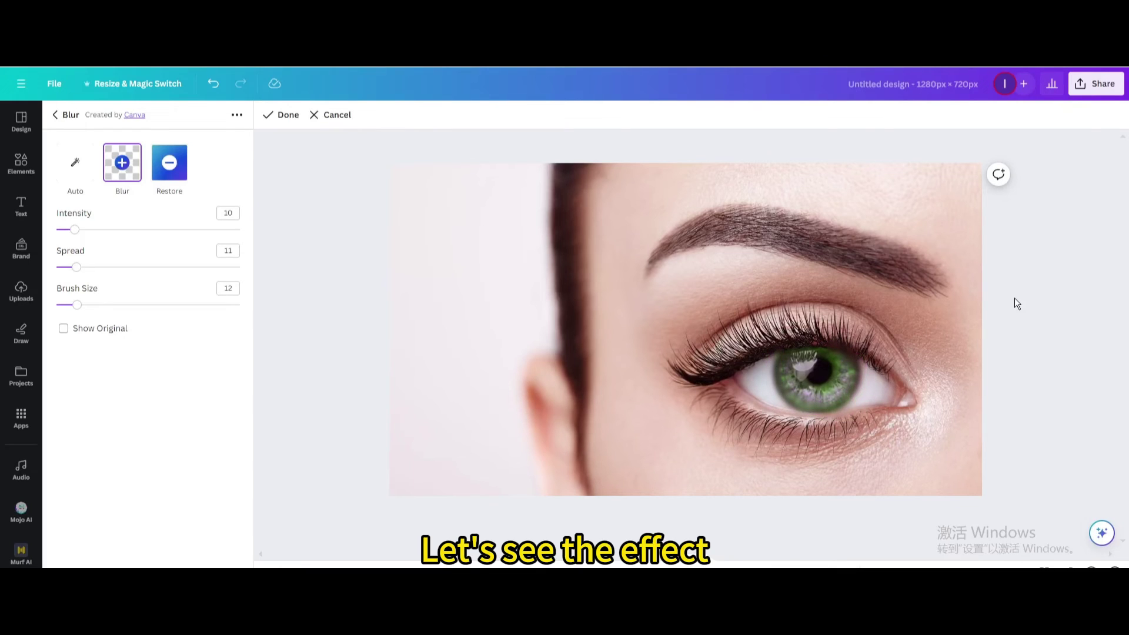
scroll(1016, 303, down, 2)
scroll(1015, 302, down, 2)
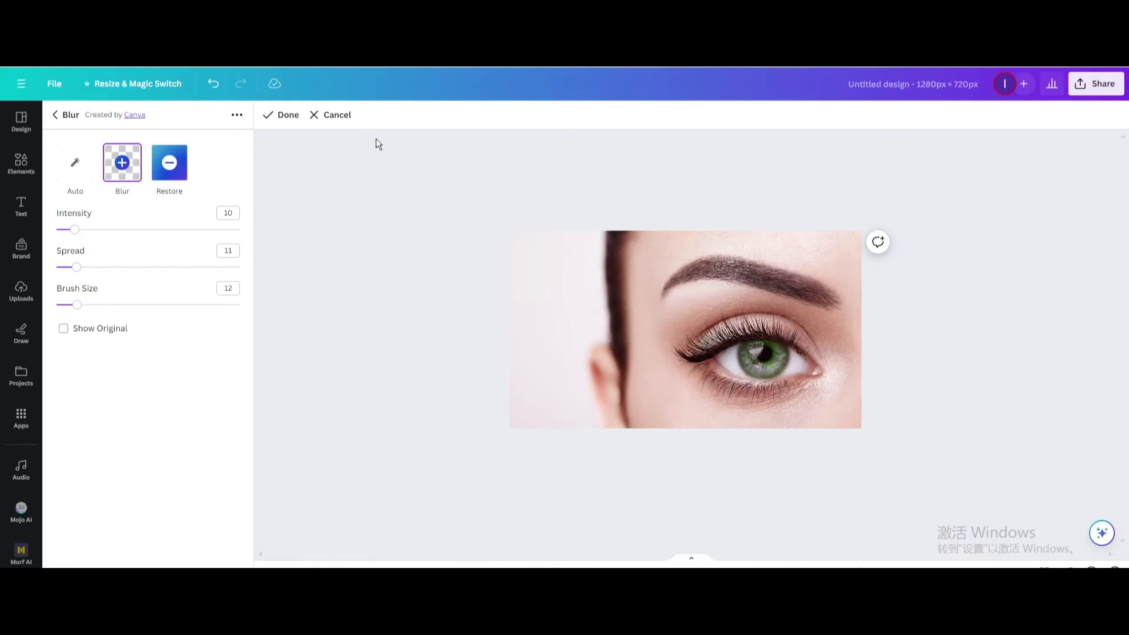
click(337, 116)
Step: Reopen the Blur effect from Edit image and bring up the manual blur brush settings
scroll(793, 351, up, 2)
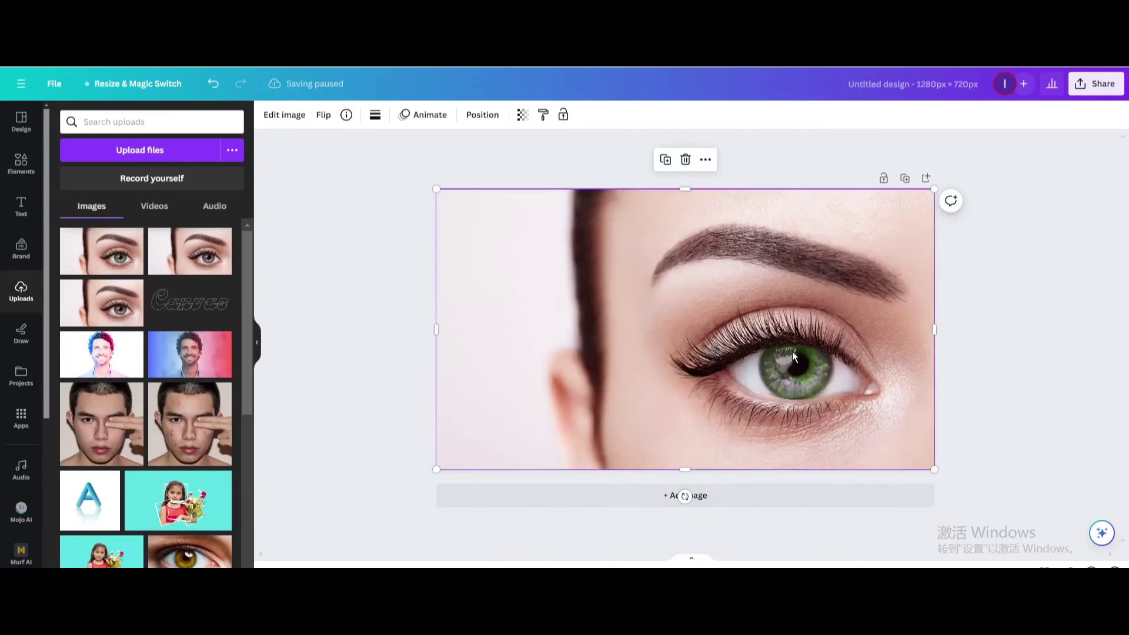
click(287, 117)
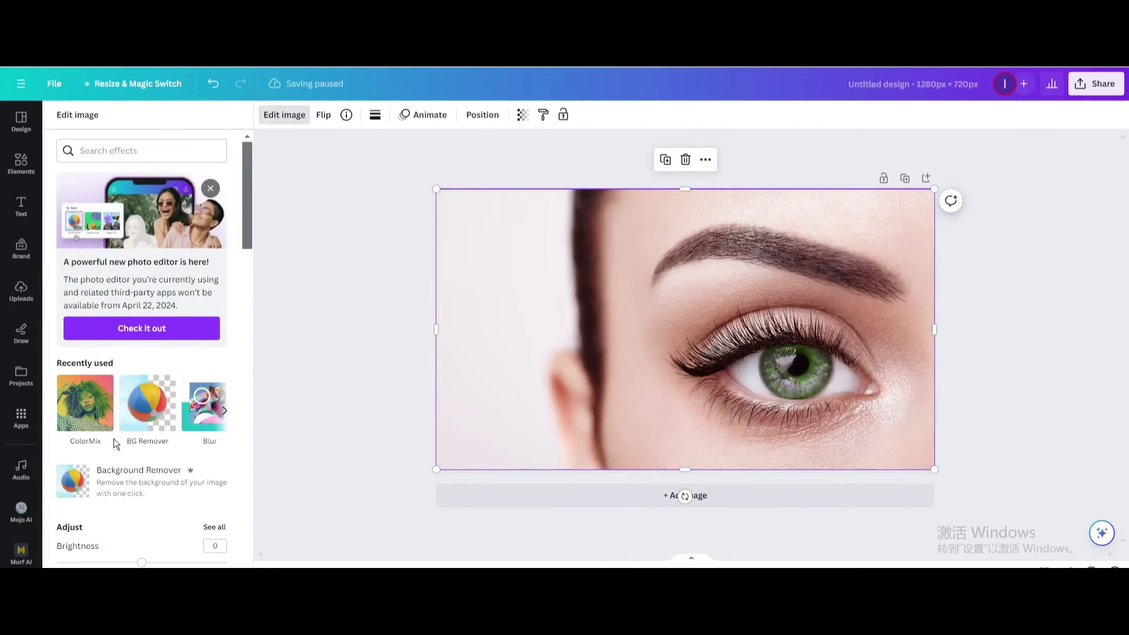
click(206, 419)
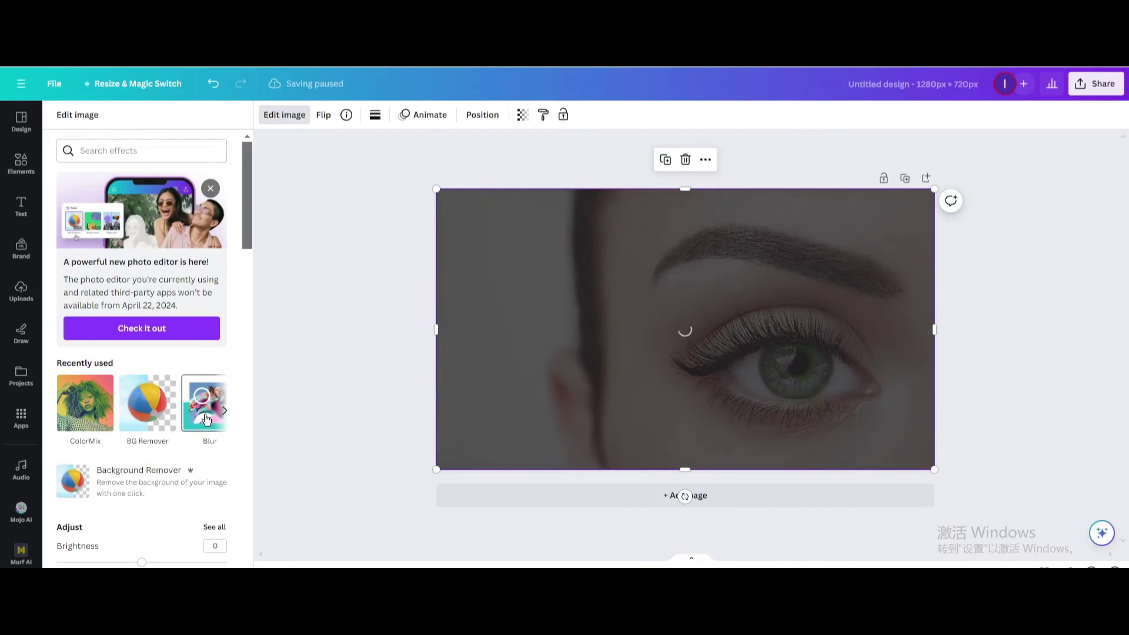
click(129, 175)
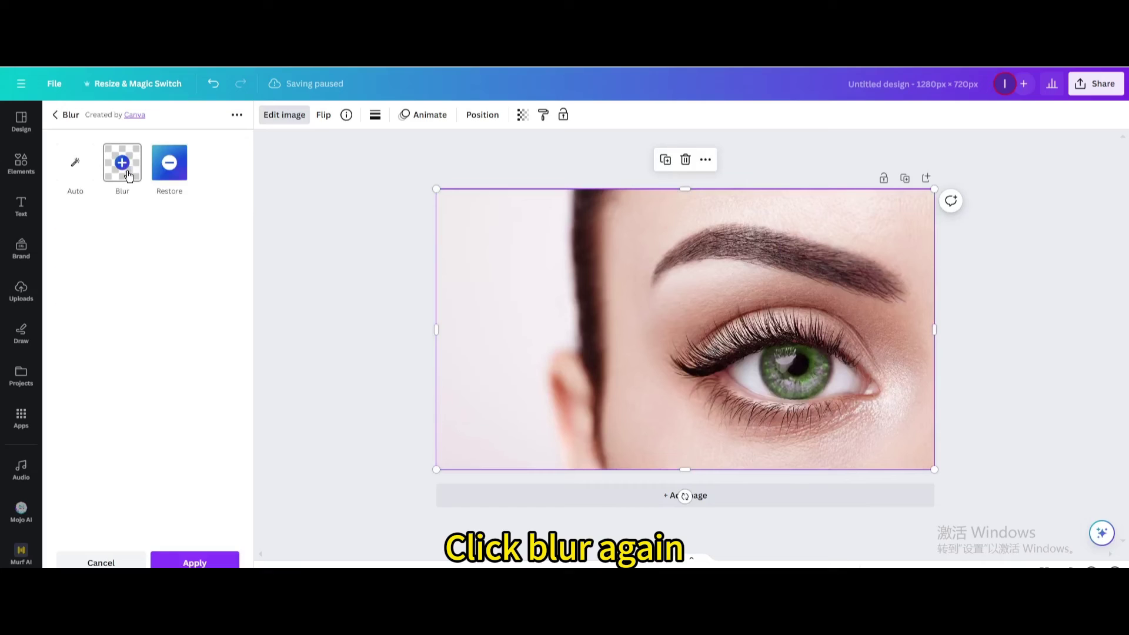
click(129, 175)
Step: Set the blur brush to intensity 4, spread 8 and brush size 11
drag(147, 229, 65, 233)
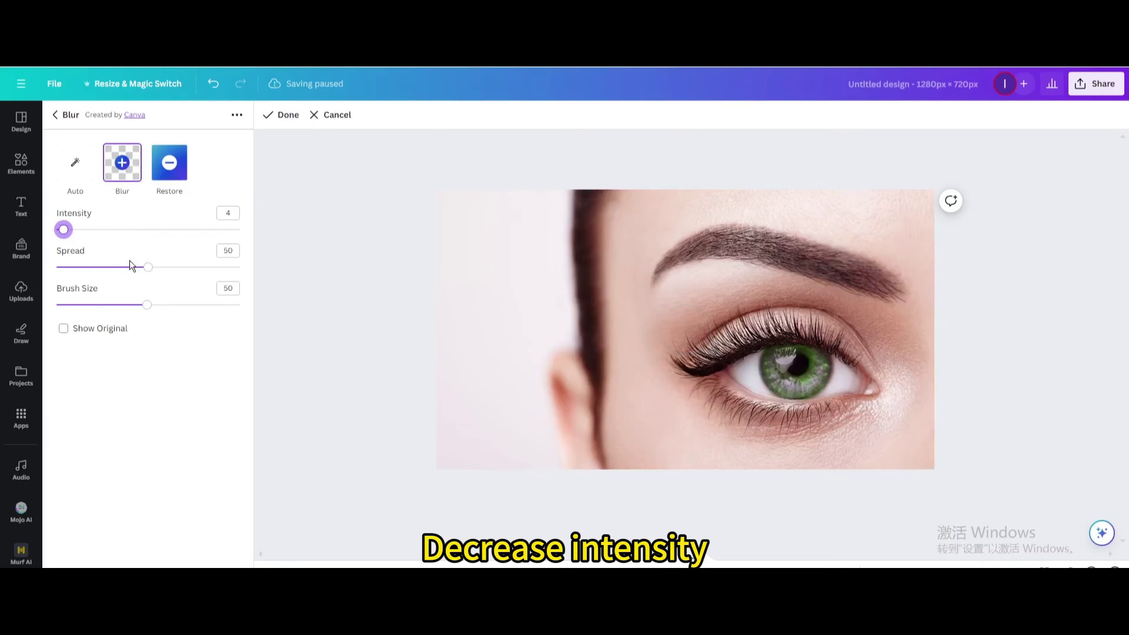
drag(133, 266, 70, 267)
drag(140, 304, 76, 304)
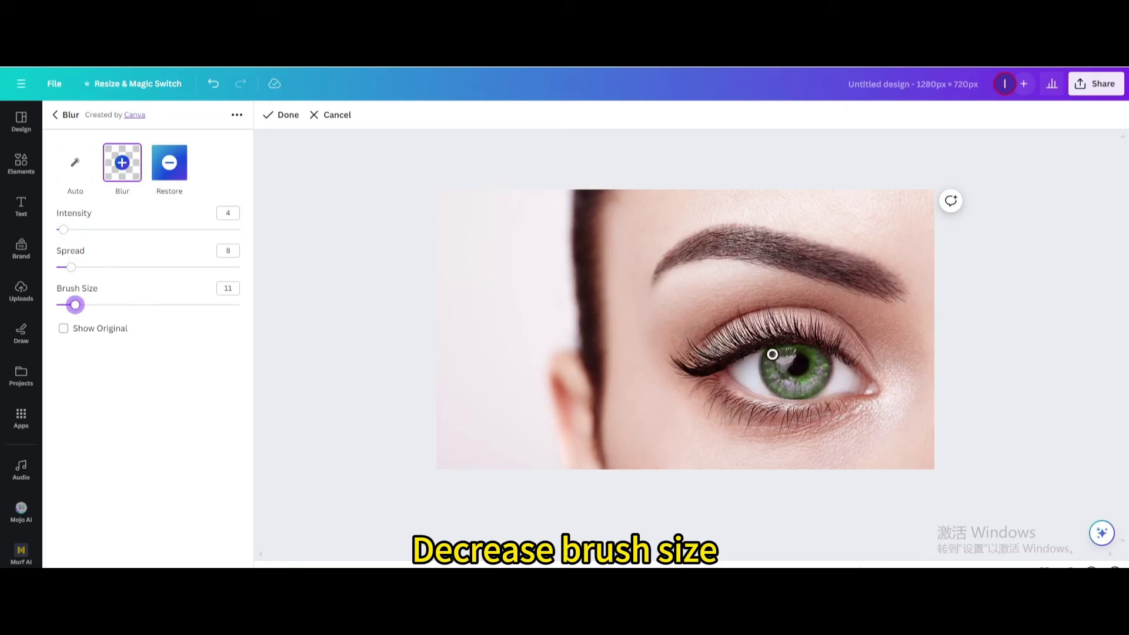
Step: Paint the gentle blur around the iris edge and keep it with Done
drag(772, 354, 778, 392)
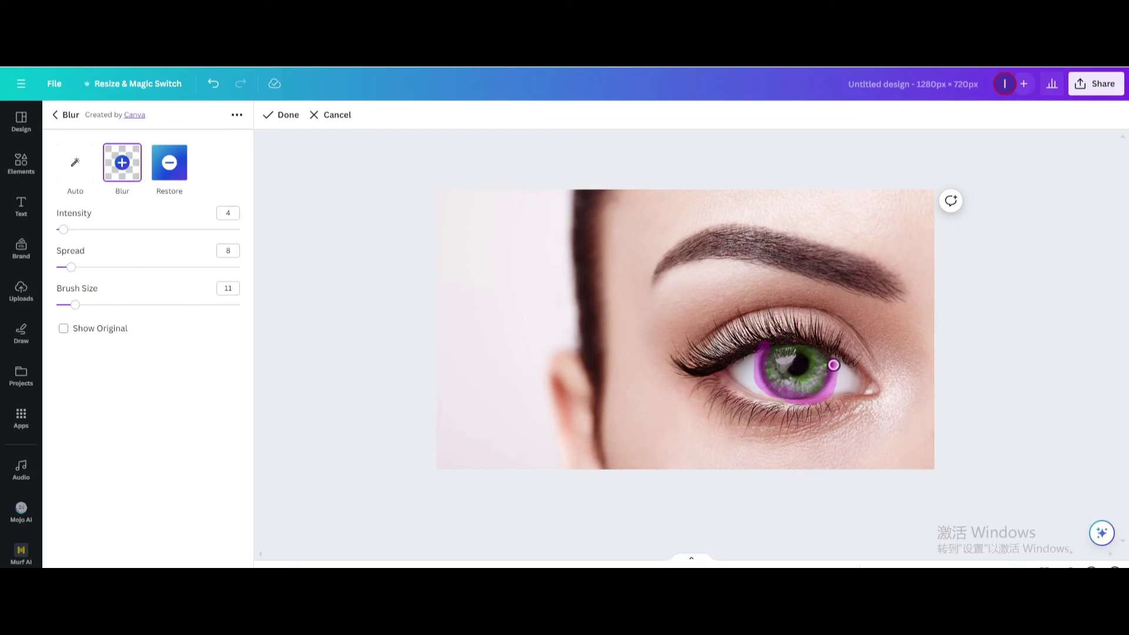
drag(823, 351, 818, 346)
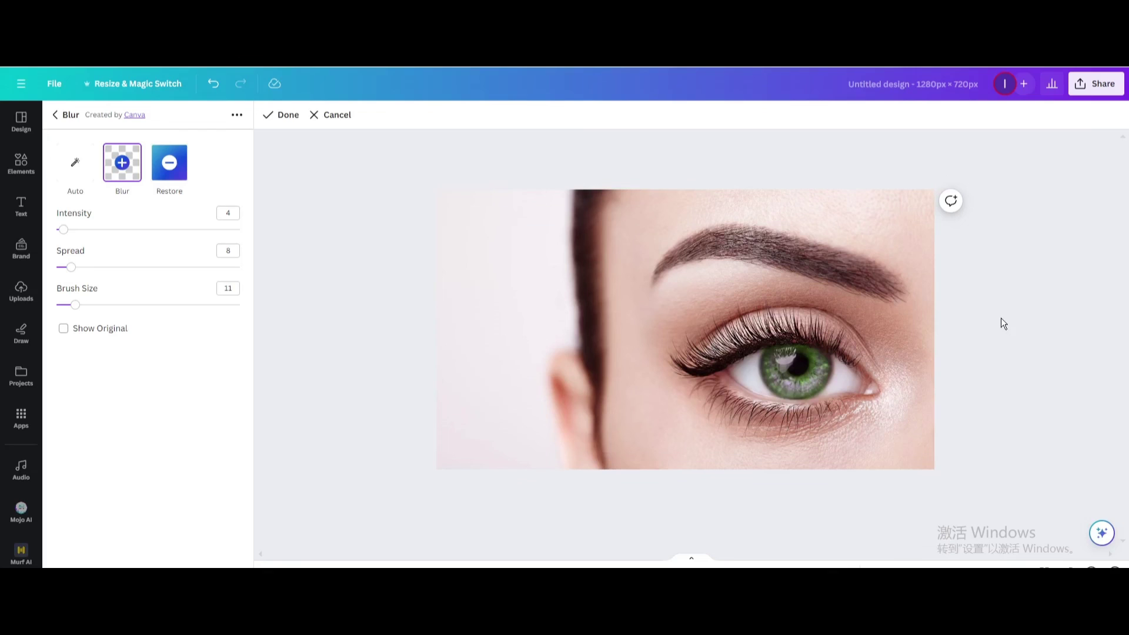
key(ctrl+minus)
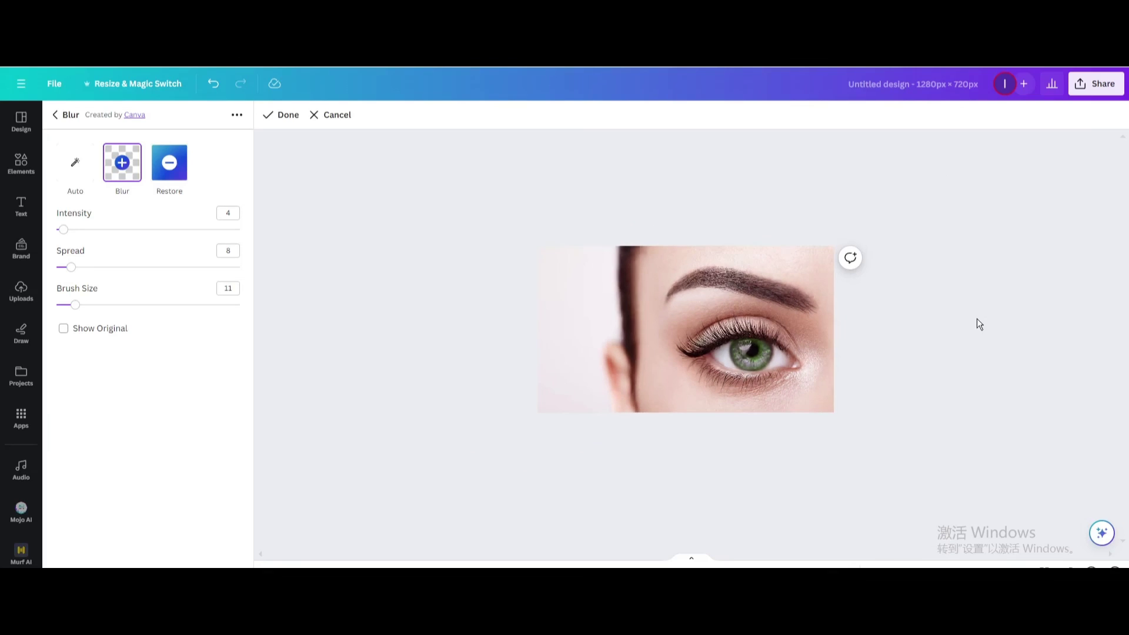
key(ctrl+minus)
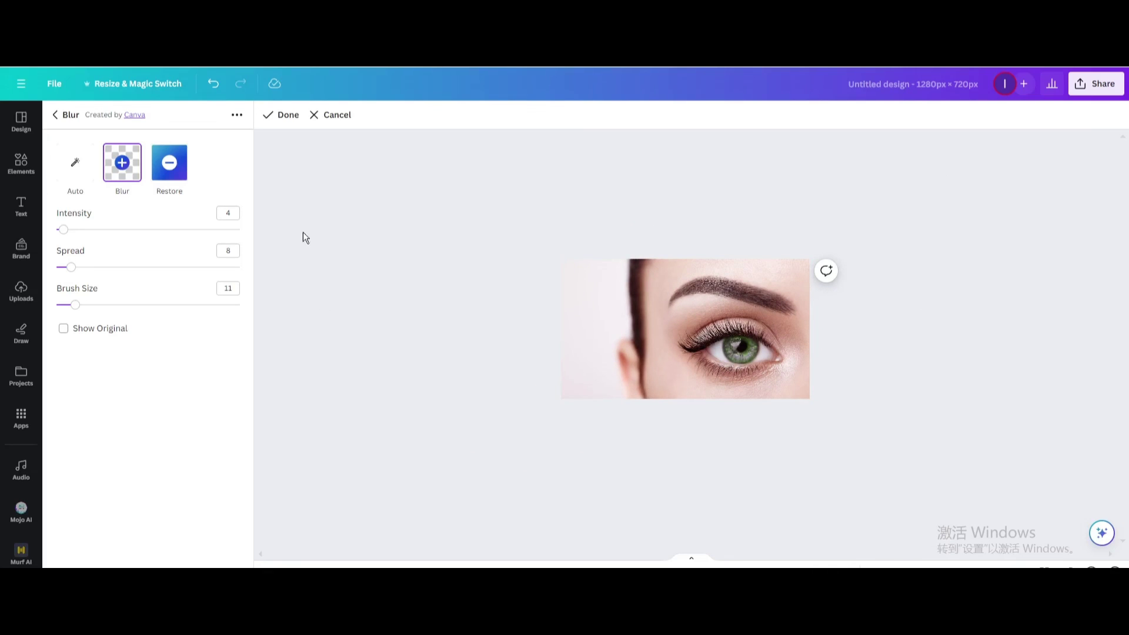
click(276, 115)
Step: Deselect the photo and choose JPG as the download file type under Share
key(ctrl+plus)
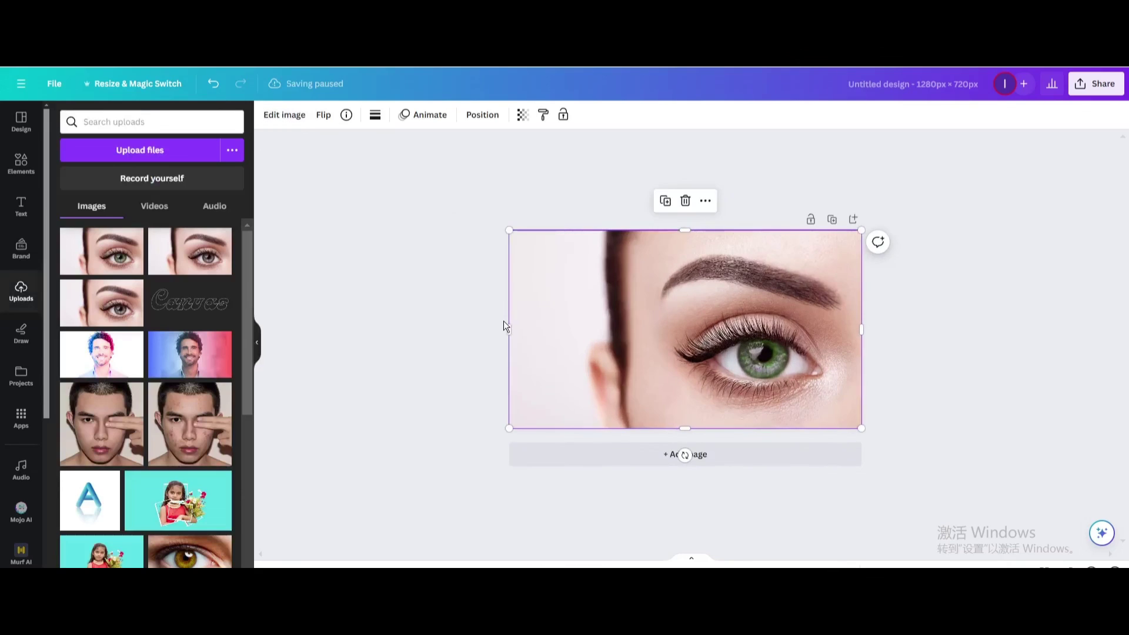
key(ctrl+plus)
click(958, 355)
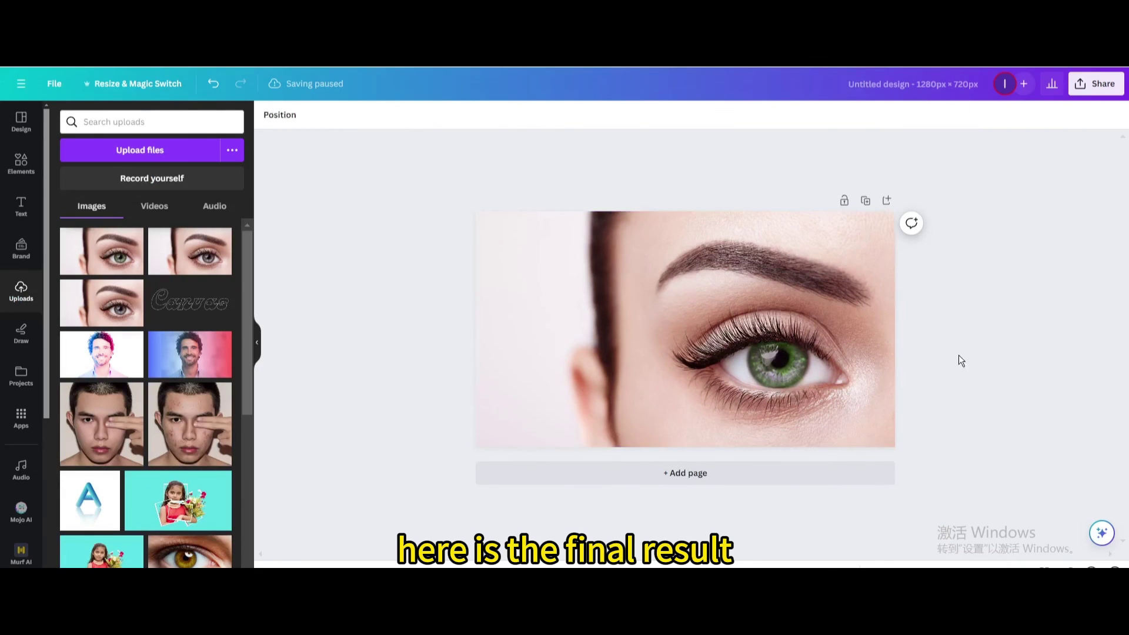
click(1084, 96)
click(974, 379)
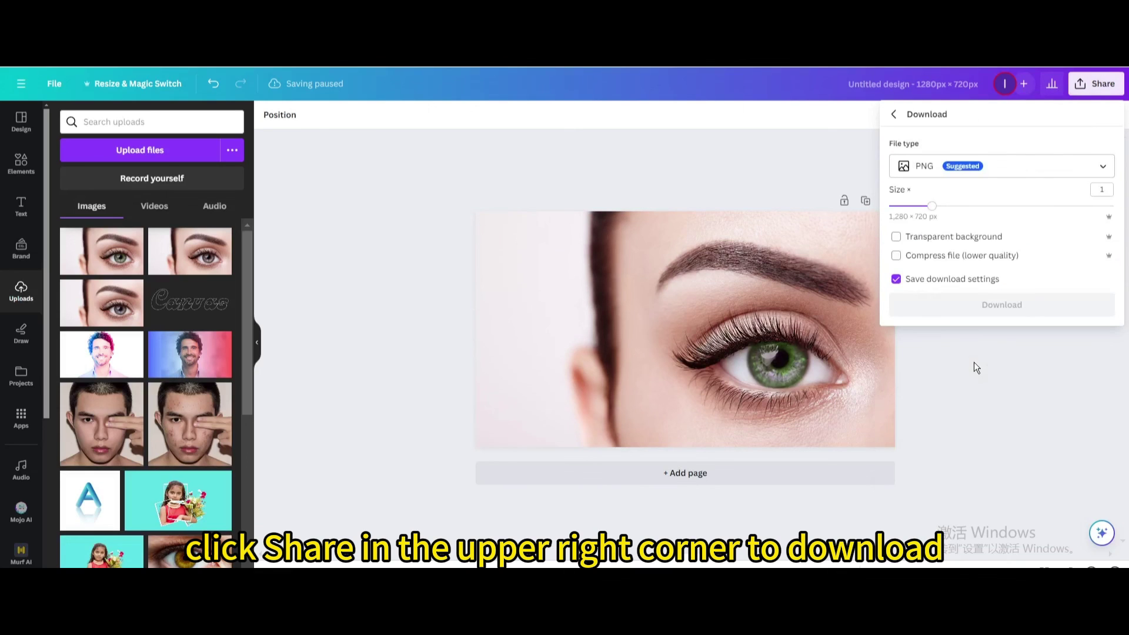
click(953, 171)
click(948, 195)
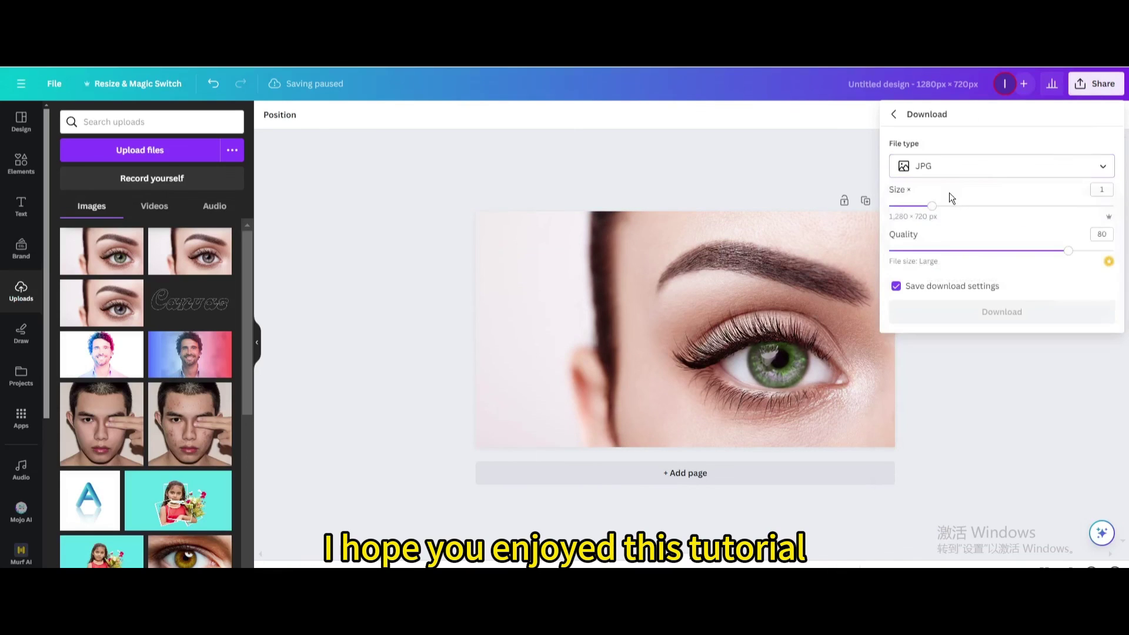